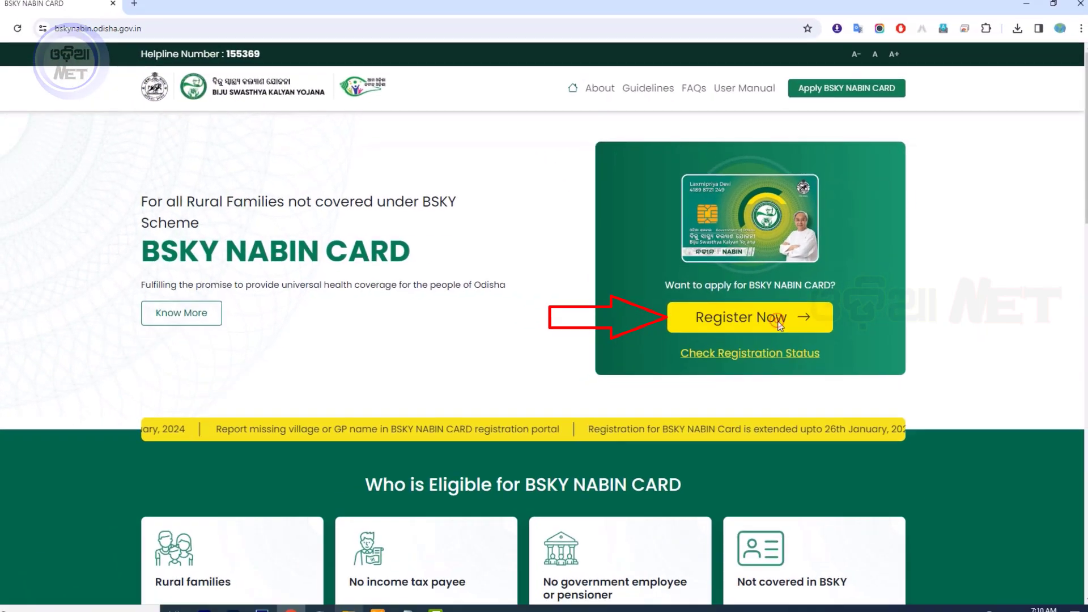
# Start a new registration, accept all four declarations and register as head of family.
pyautogui.click(593, 371)
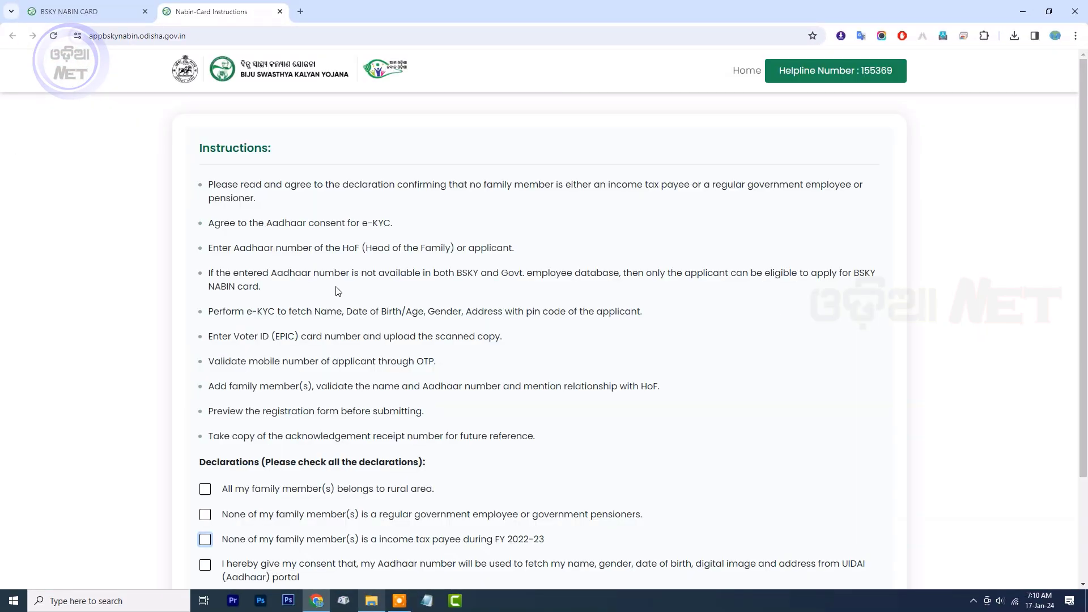
pyautogui.scroll(-2, 328, 278)
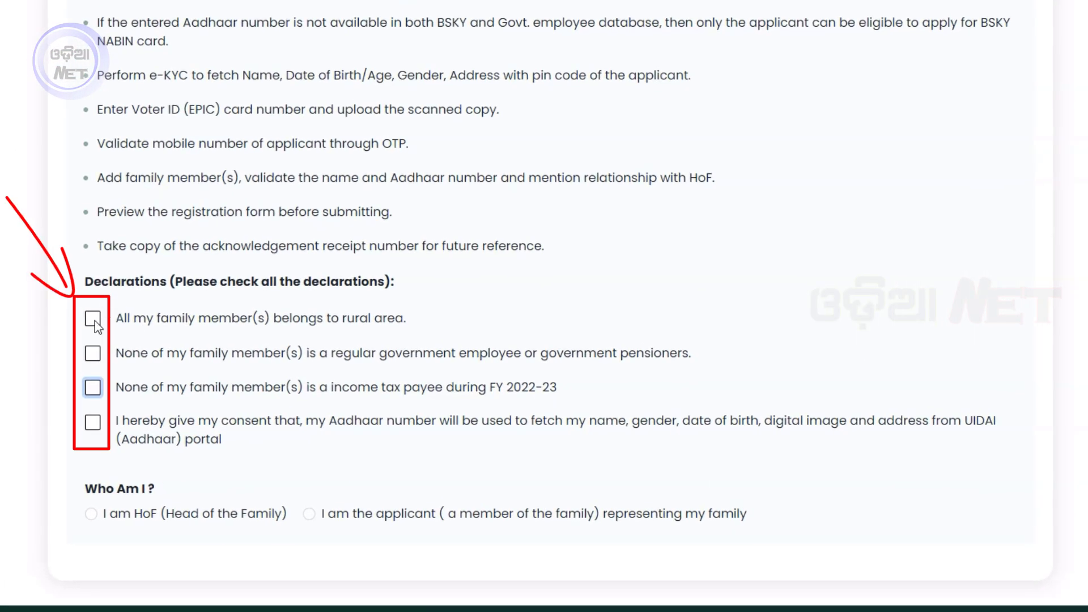
pyautogui.click(92, 319)
pyautogui.click(93, 353)
pyautogui.click(92, 387)
pyautogui.click(90, 424)
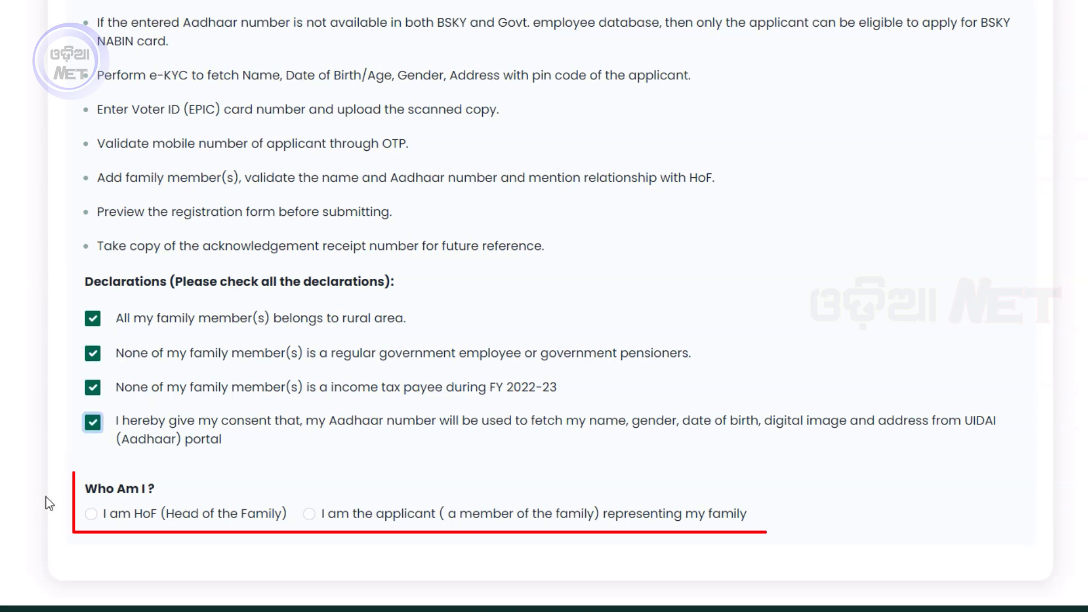
pyautogui.click(90, 515)
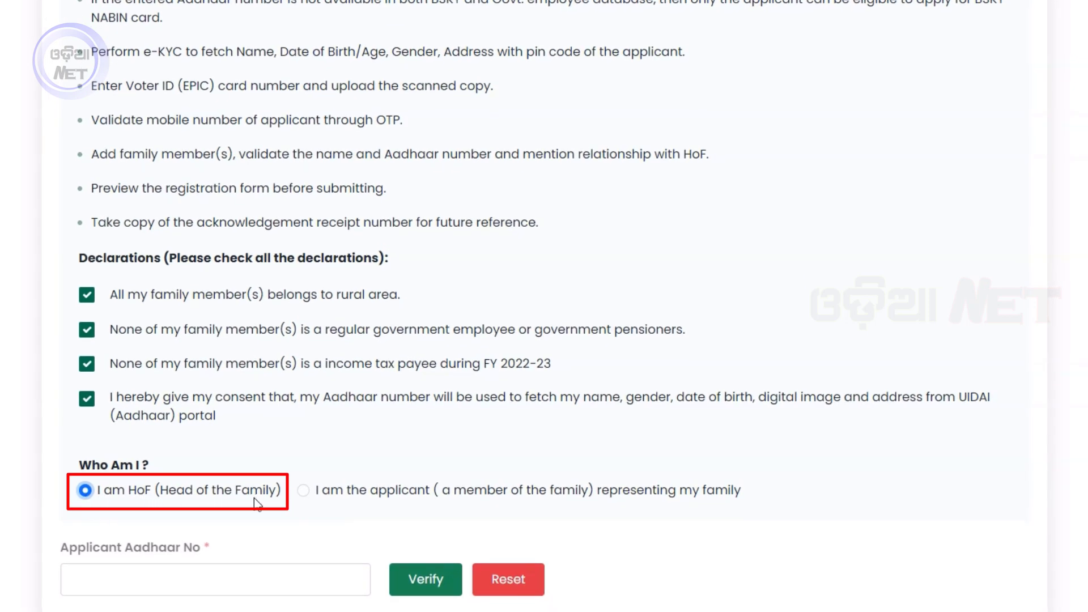
# Enter the applicant's Aadhaar number, verify its eligibility and request an OTP.
pyautogui.scroll(-2, 223, 519)
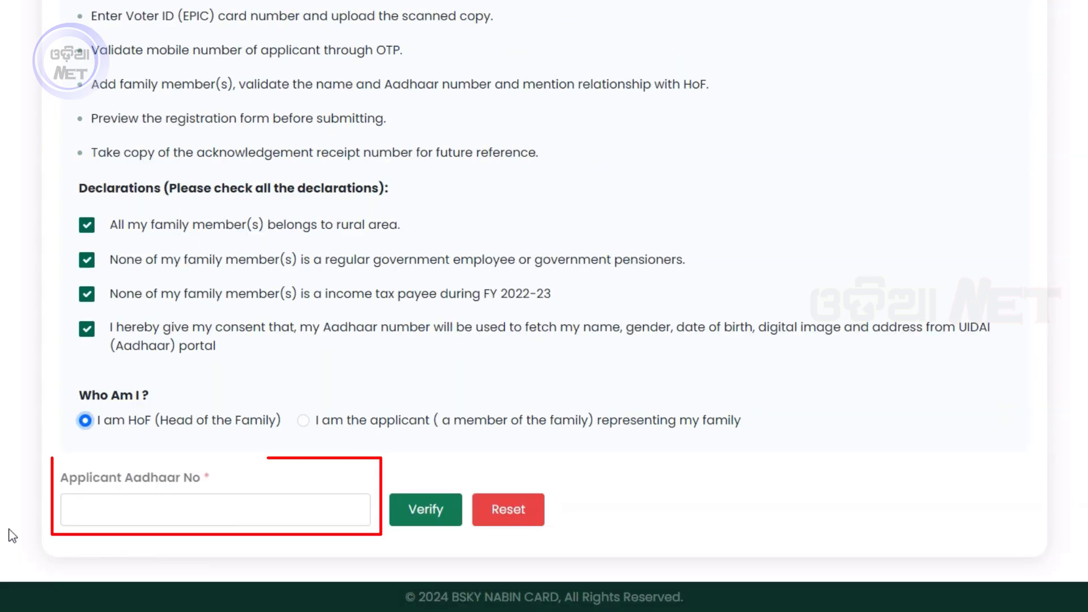
pyautogui.click(132, 524)
pyautogui.write('88')
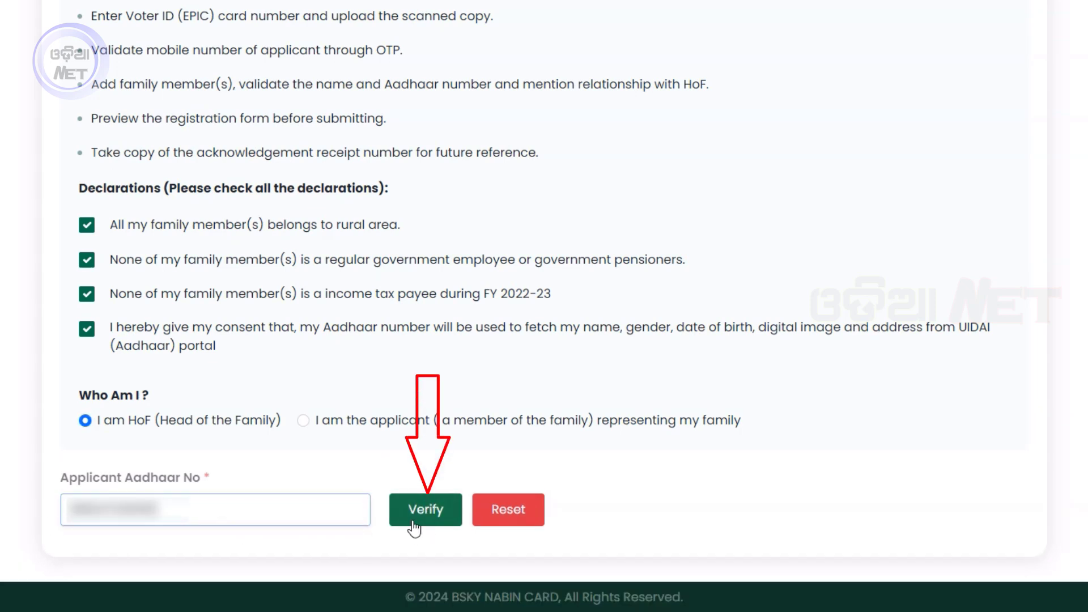
pyautogui.click(433, 513)
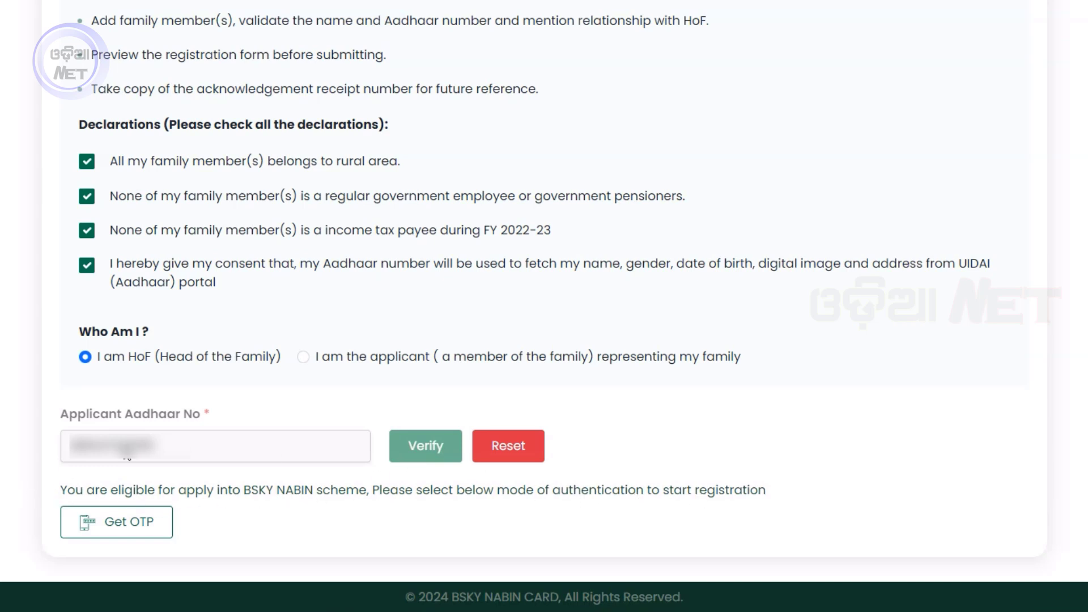
pyautogui.click(121, 525)
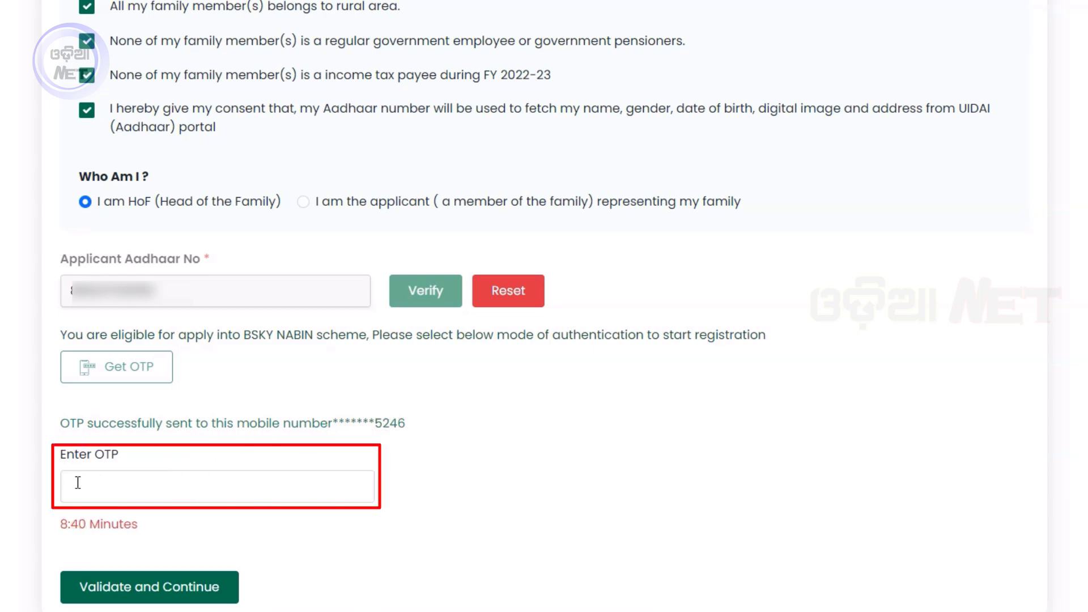
# Enter the received Aadhaar OTP and validate it to open the registration form.
pyautogui.click(177, 486)
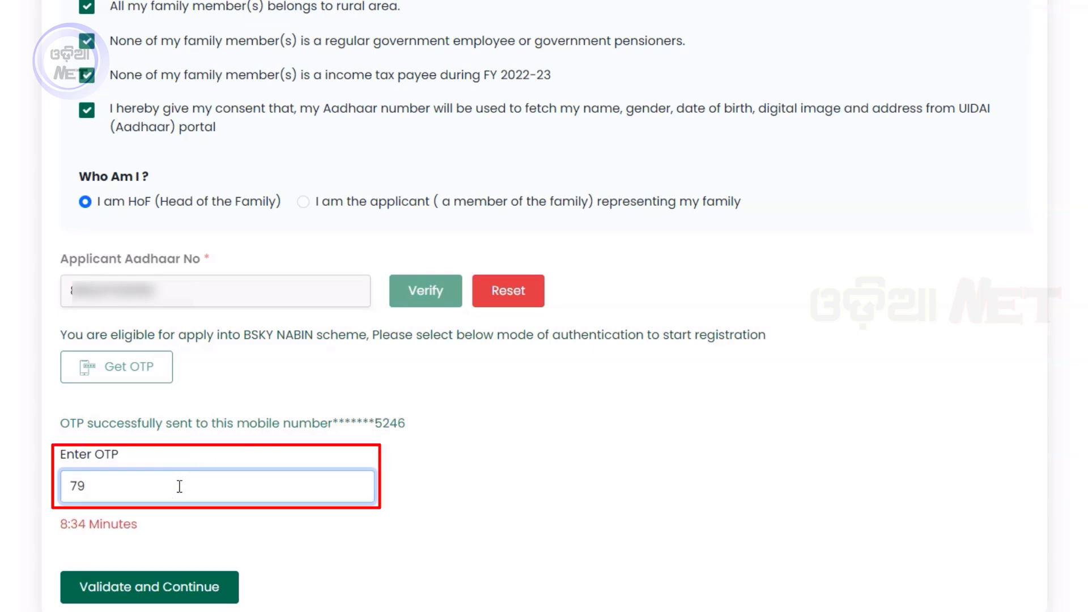
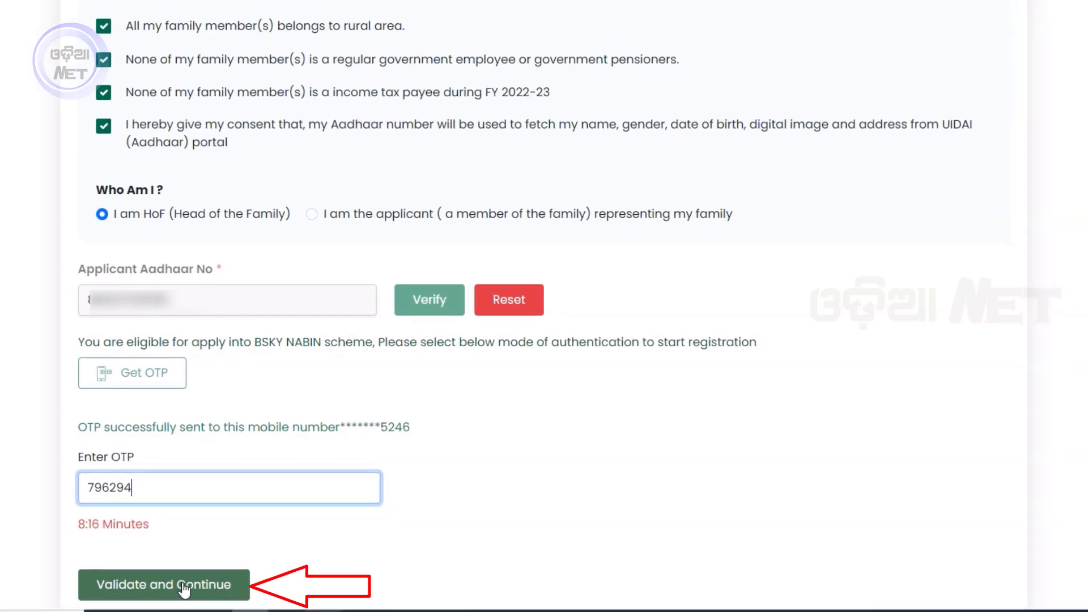
pyautogui.click(180, 586)
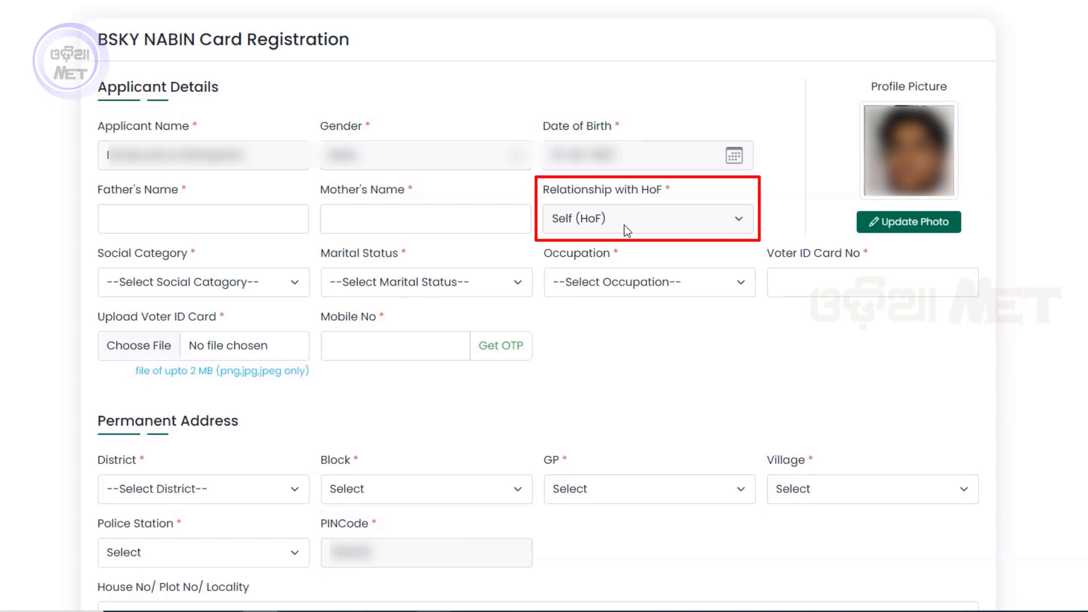
# Set the applicant's social category to General and marital status to Single.
pyautogui.click(133, 220)
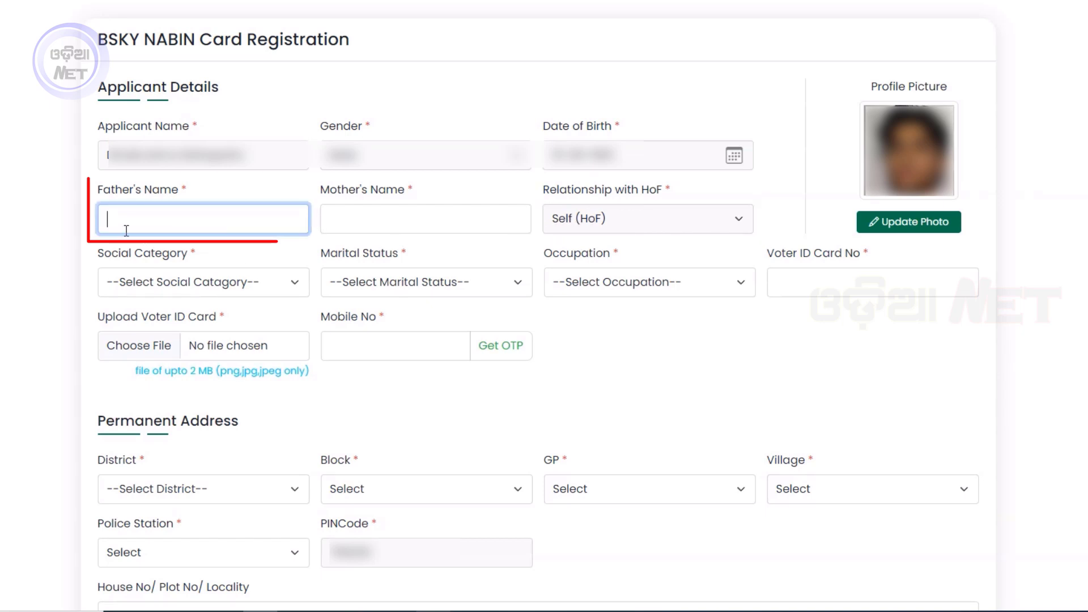
pyautogui.click(397, 219)
pyautogui.click(169, 286)
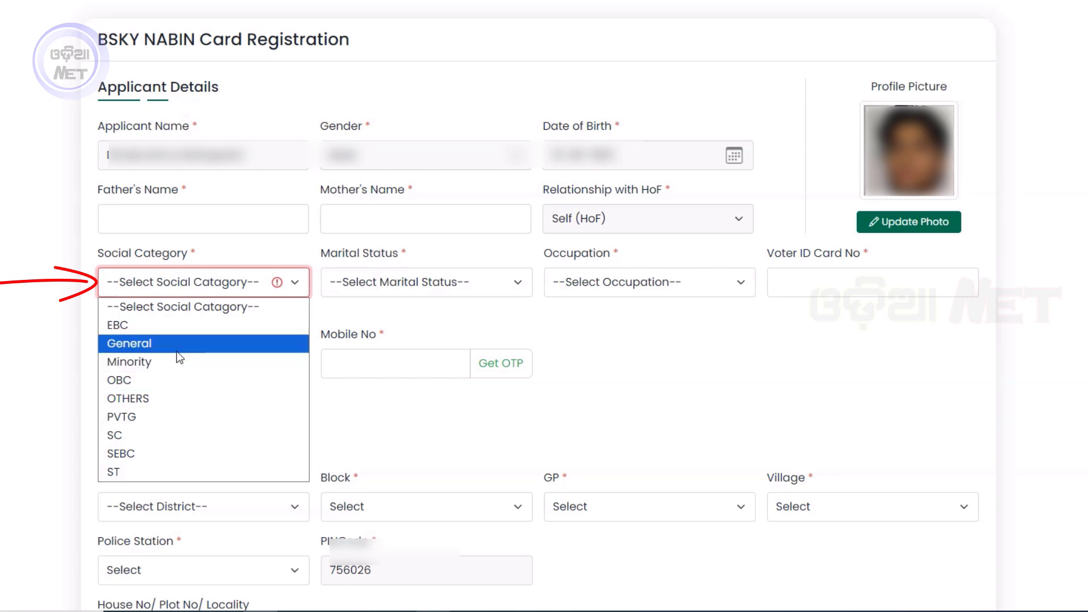
pyautogui.click(150, 343)
pyautogui.click(334, 260)
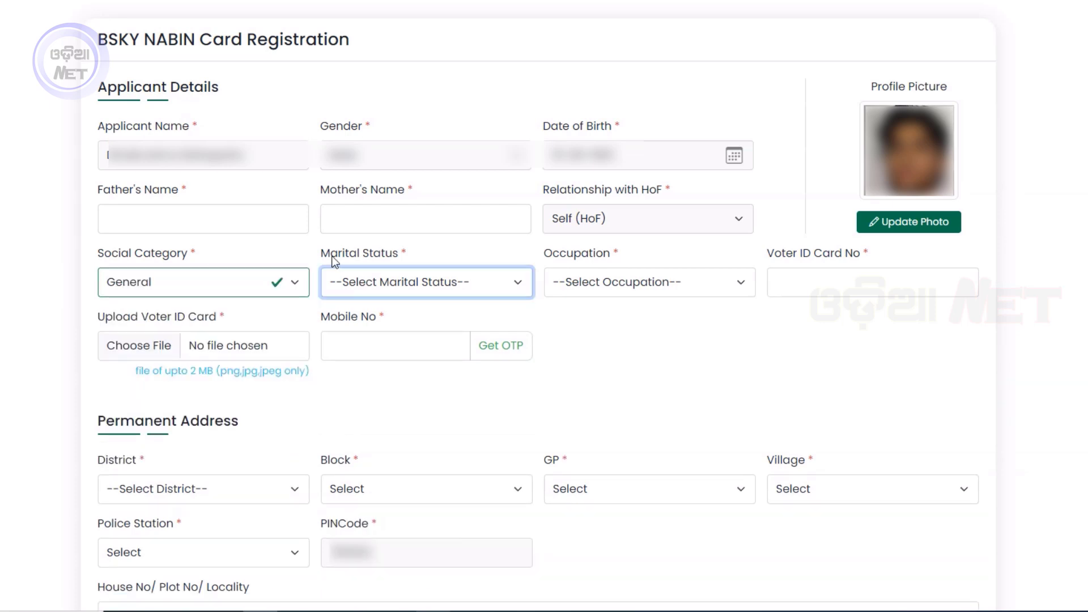
pyautogui.click(452, 282)
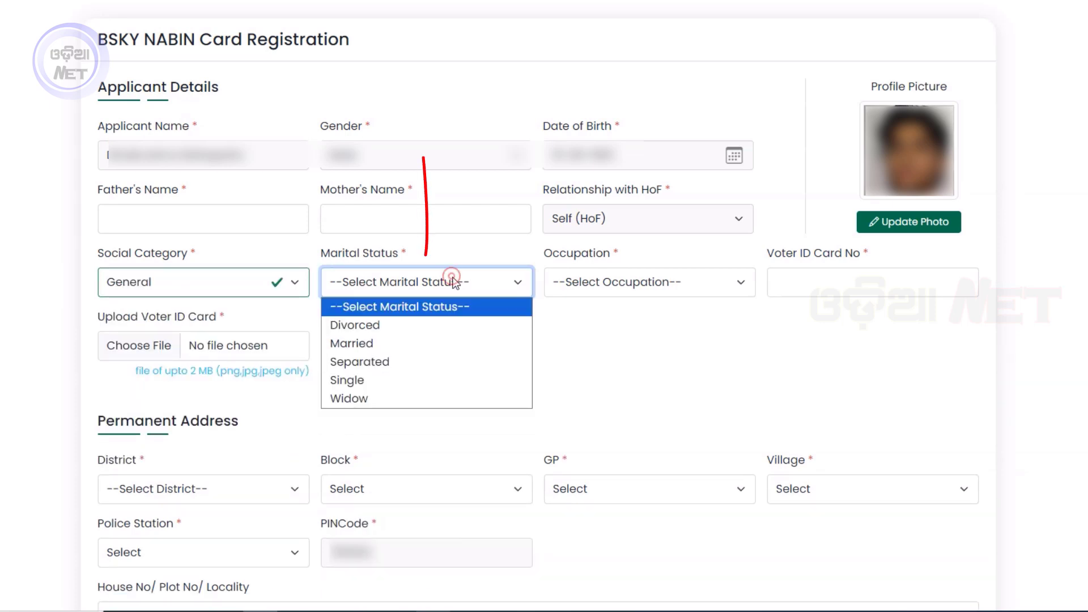
pyautogui.click(396, 383)
# Choose Farmer as the applicant's occupation and move to the voter ID field.
pyautogui.click(644, 284)
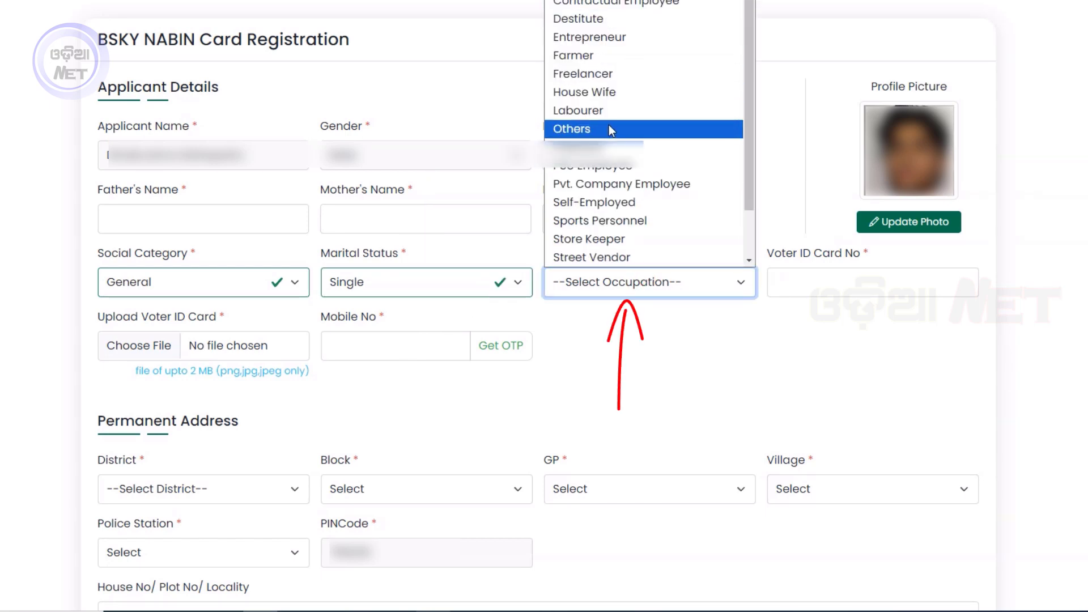
pyautogui.scroll(-1, 621, 216)
pyautogui.scroll(1, 622, 212)
pyautogui.click(606, 55)
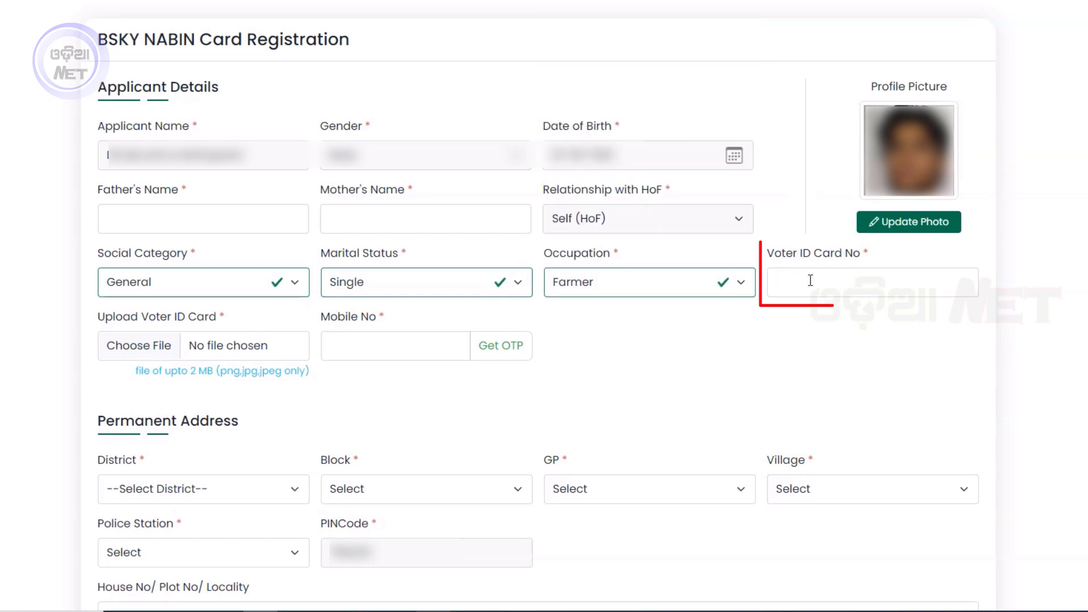
pyautogui.click(805, 277)
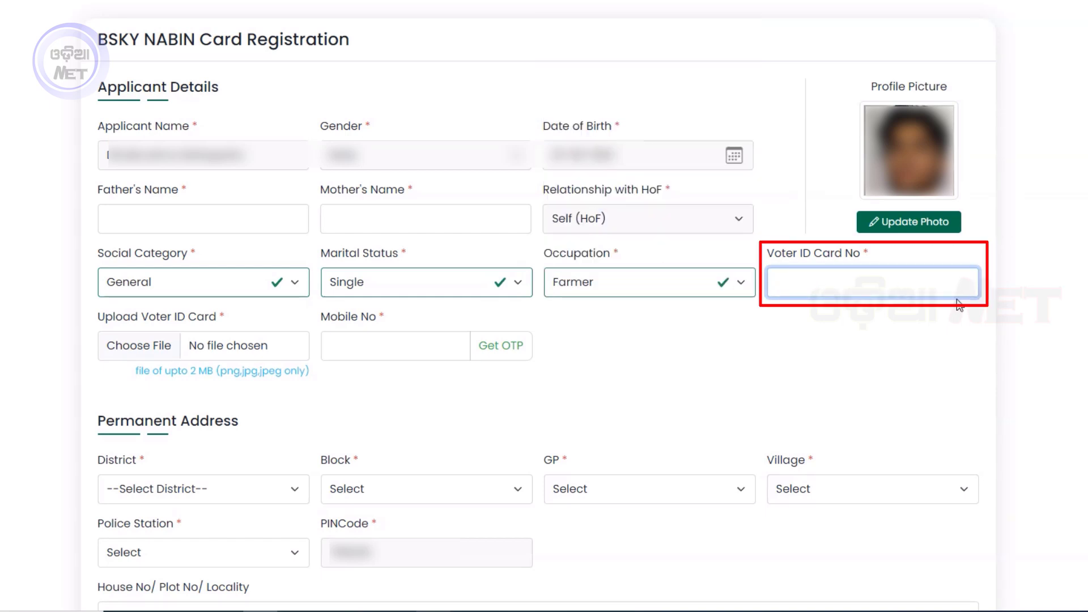
pyautogui.click(130, 380)
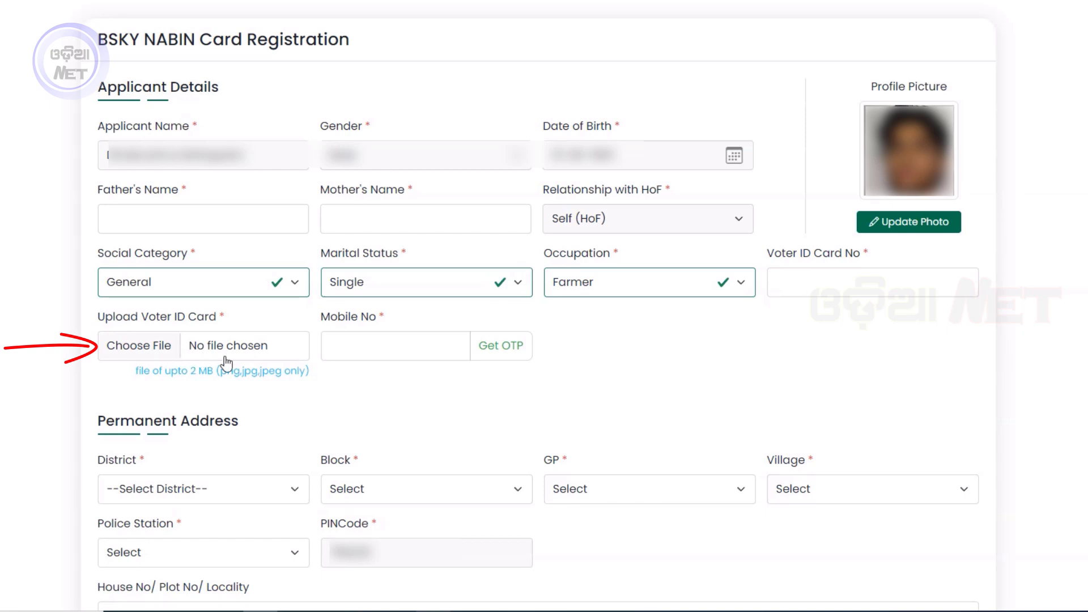
# Enter the applicant's mobile number and confirm it with the OTP sent to it.
pyautogui.click(398, 349)
pyautogui.write('8')
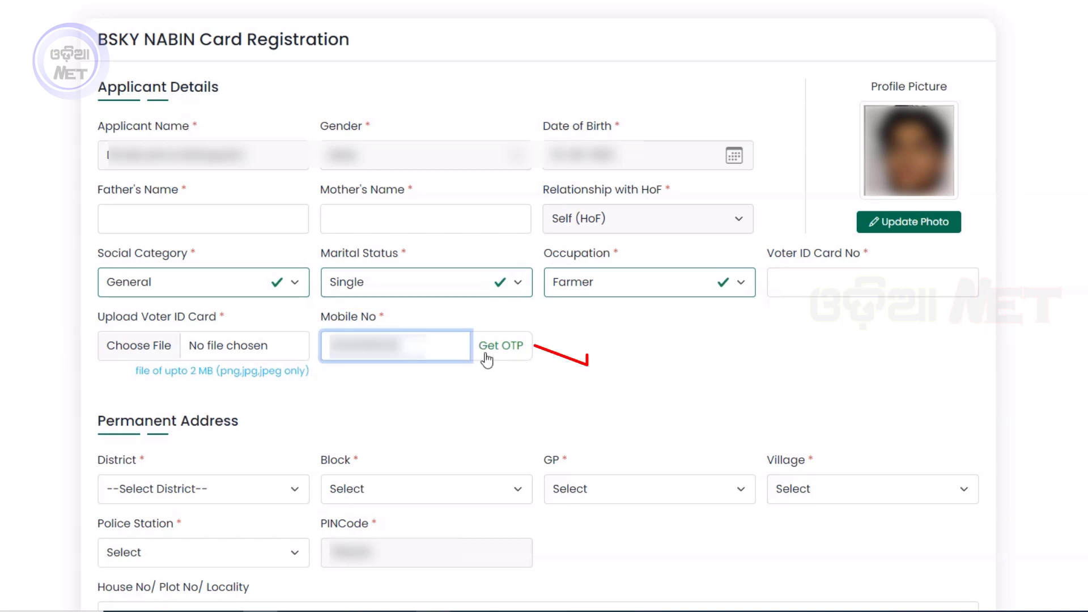
pyautogui.click(522, 353)
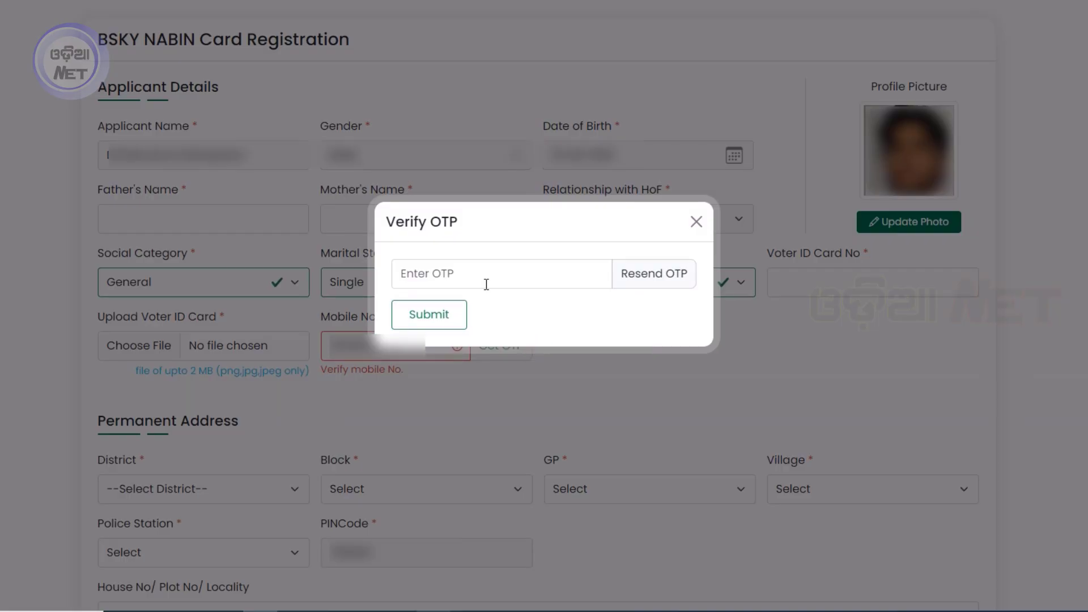
pyautogui.click(482, 277)
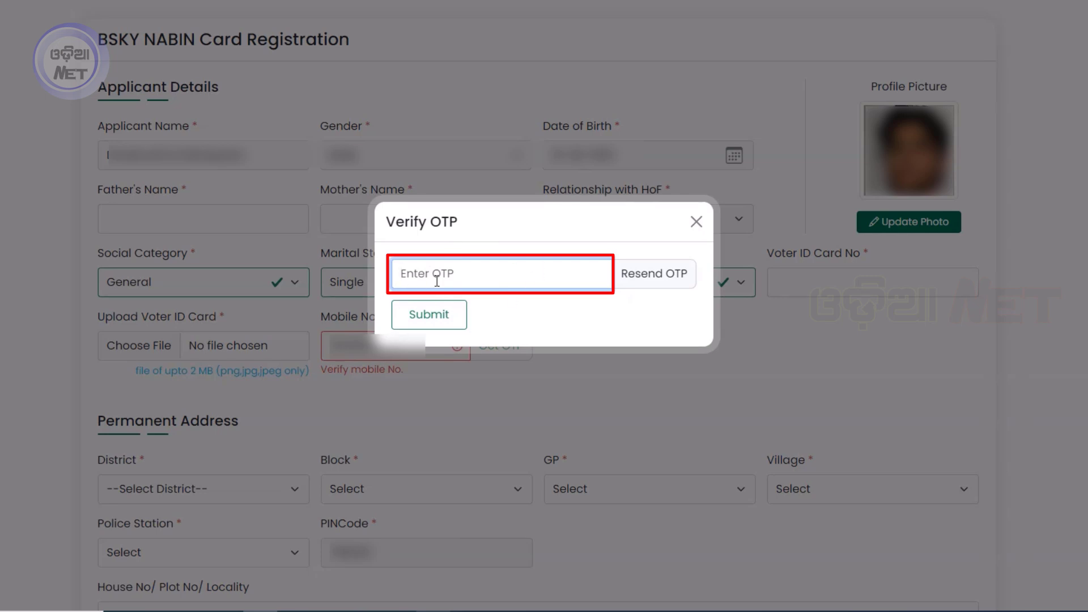
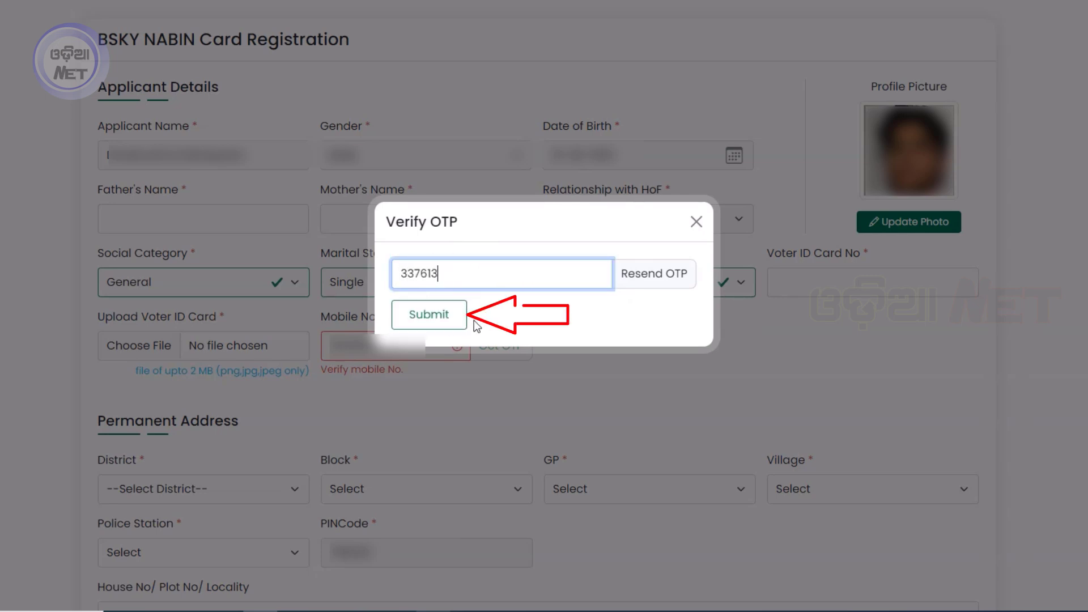
pyautogui.click(457, 321)
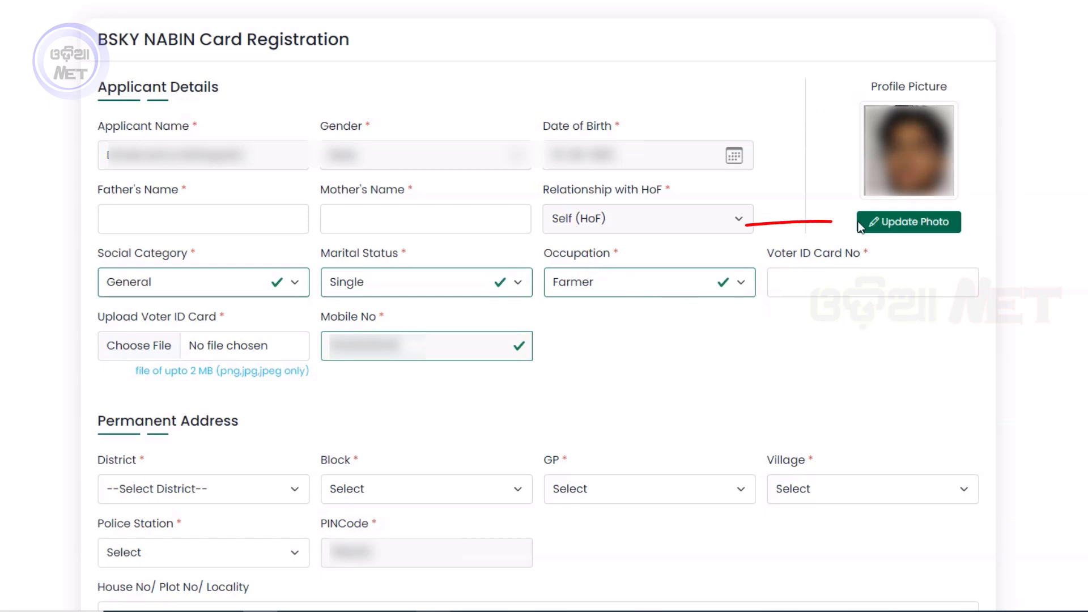
# Upload a new profile picture for the applicant.
pyautogui.click(923, 221)
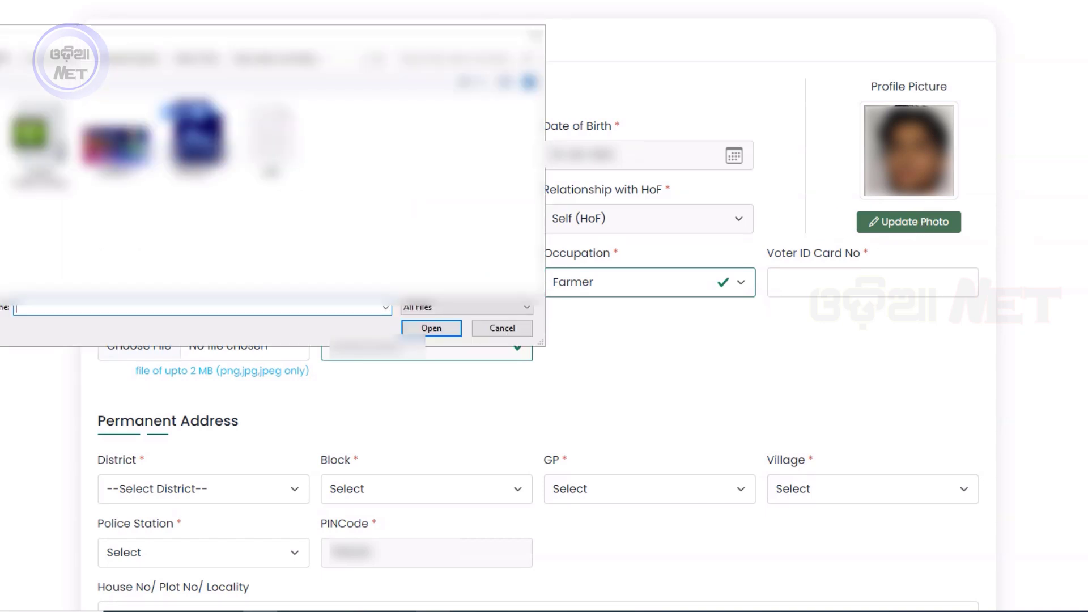
pyautogui.click(1, 136)
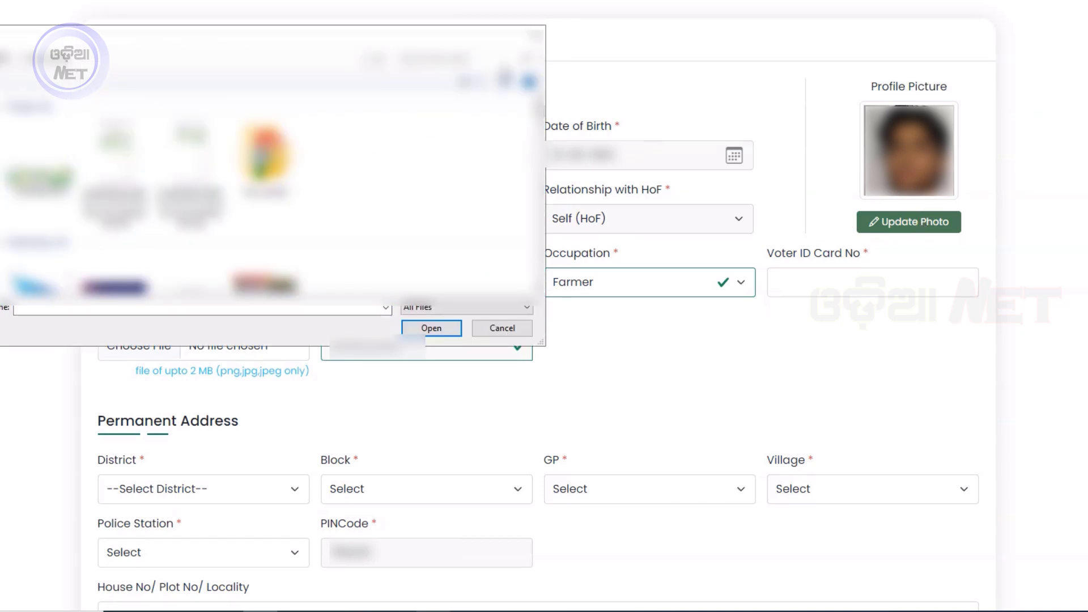
pyautogui.click(454, 59)
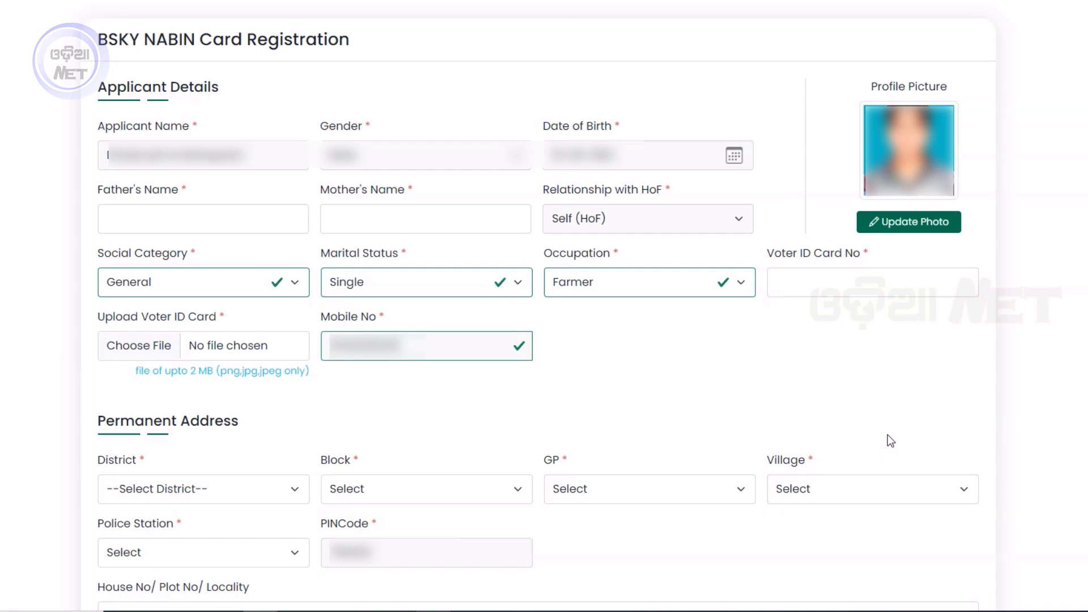
pyautogui.scroll(-4, 890, 438)
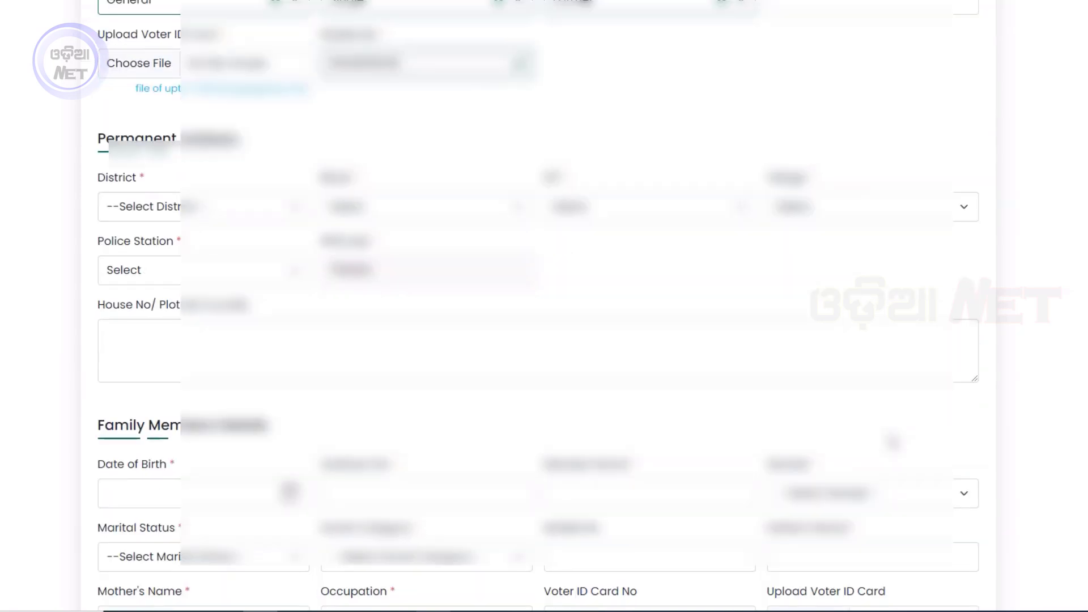
pyautogui.scroll(-1, 890, 437)
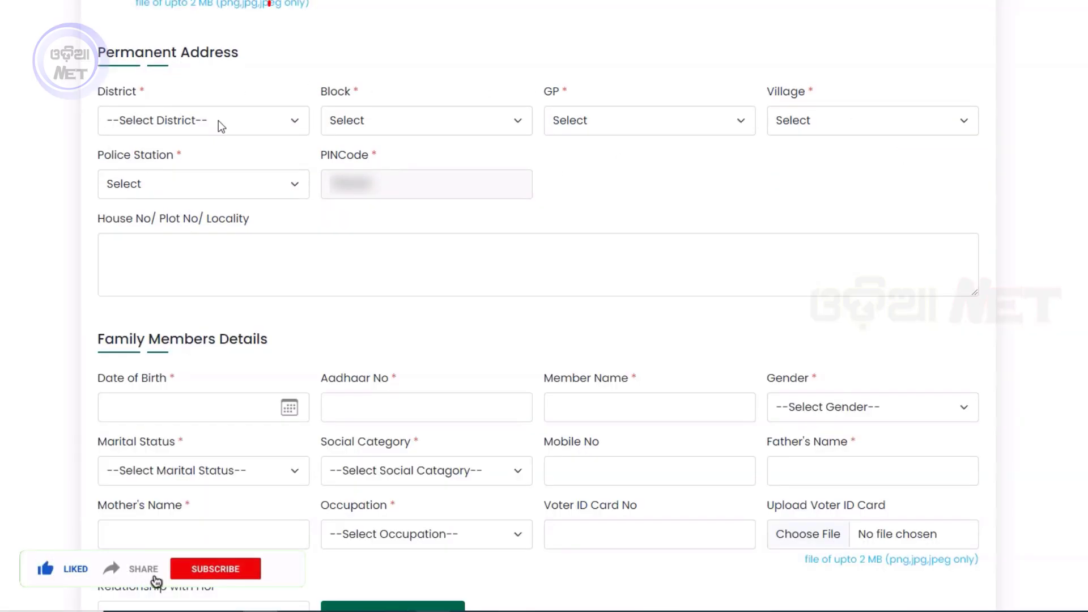
# Set permanent address District and Block to Baleshwar, leaving GP and police station unchosen.
pyautogui.click(239, 120)
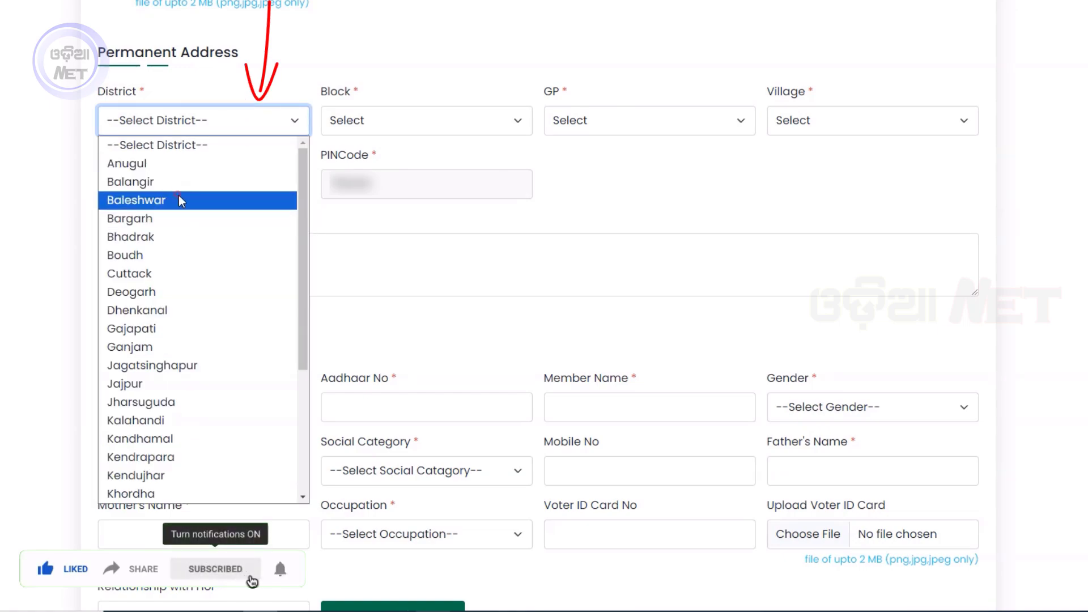
pyautogui.click(180, 198)
pyautogui.click(451, 128)
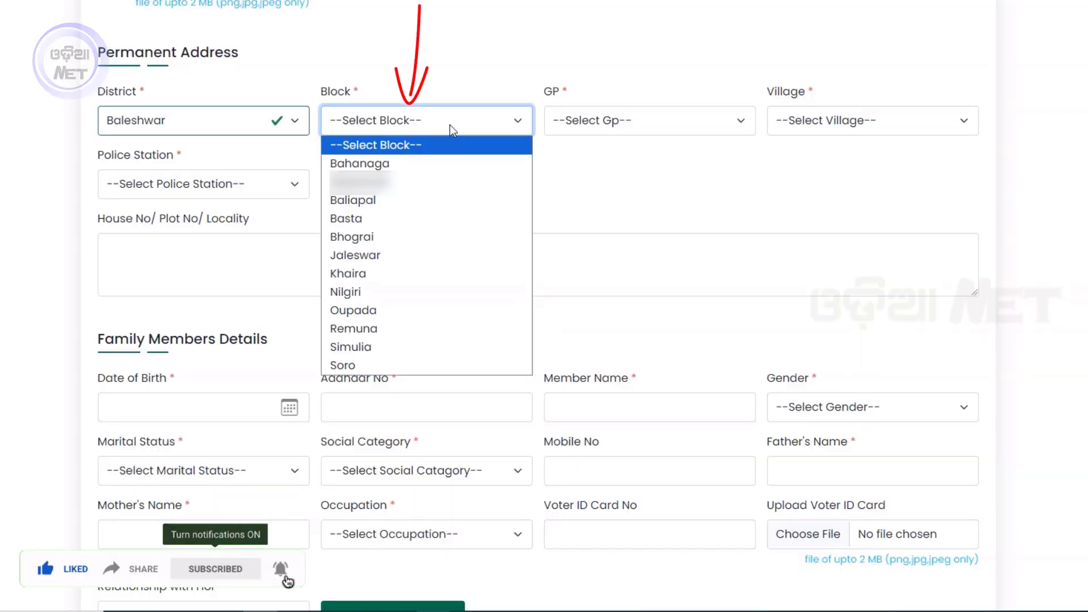
pyautogui.click(361, 179)
pyautogui.click(630, 122)
pyautogui.scroll(-6, 633, 285)
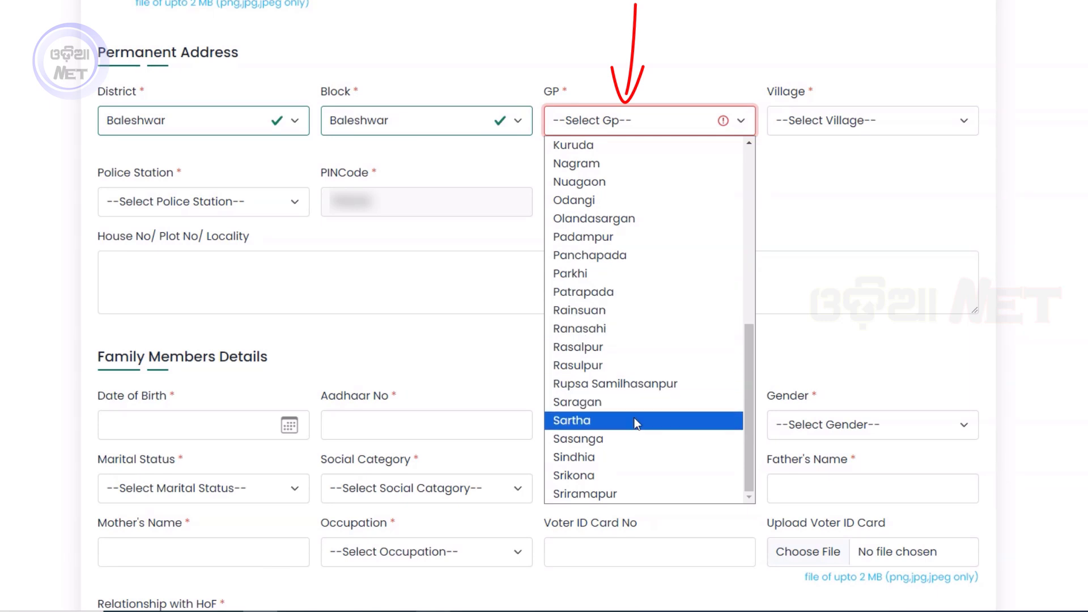
pyautogui.scroll(6, 638, 414)
pyautogui.click(845, 117)
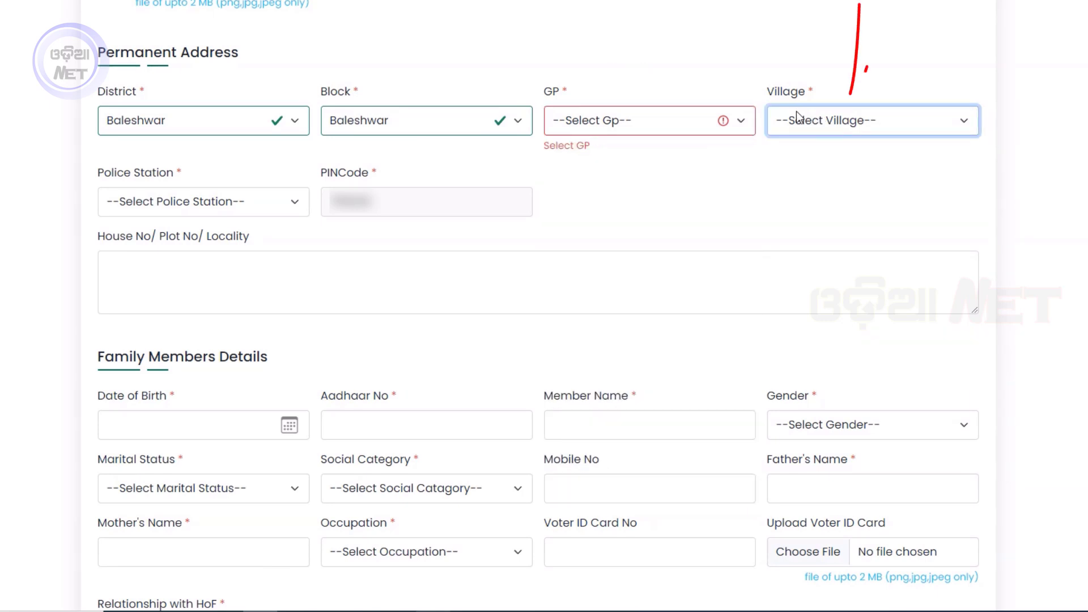
pyautogui.click(232, 201)
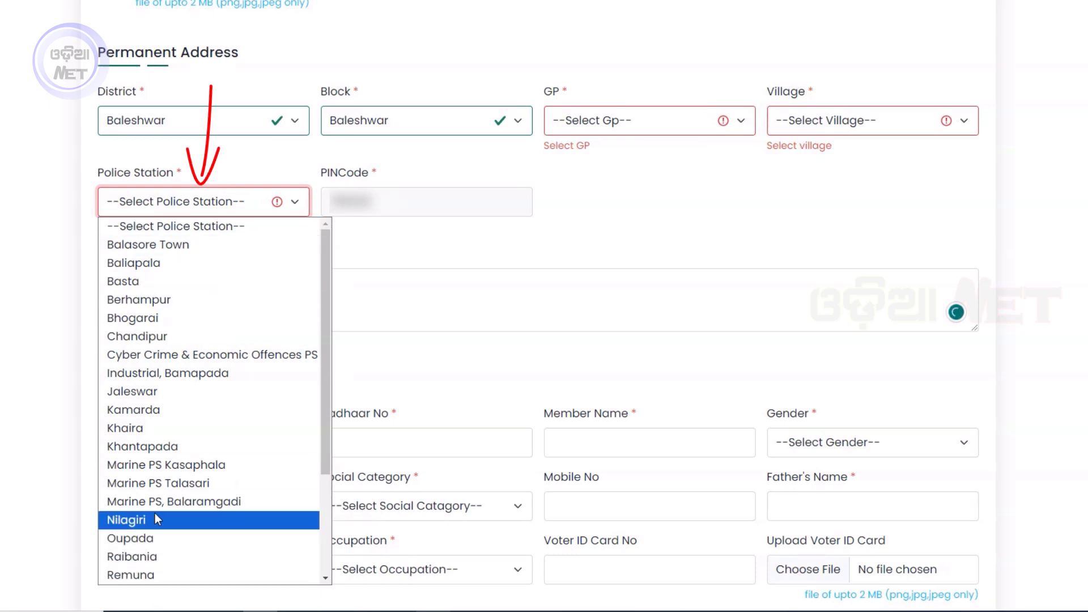
pyautogui.click(367, 178)
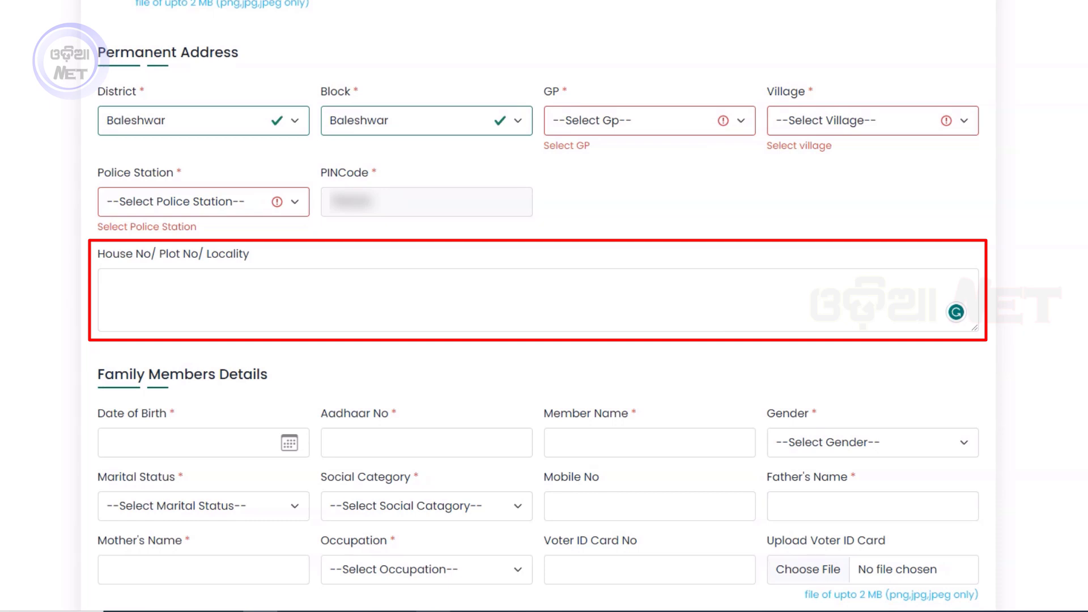
# Scroll down to the Family Members Details section.
pyautogui.scroll(-5, 544, 306)
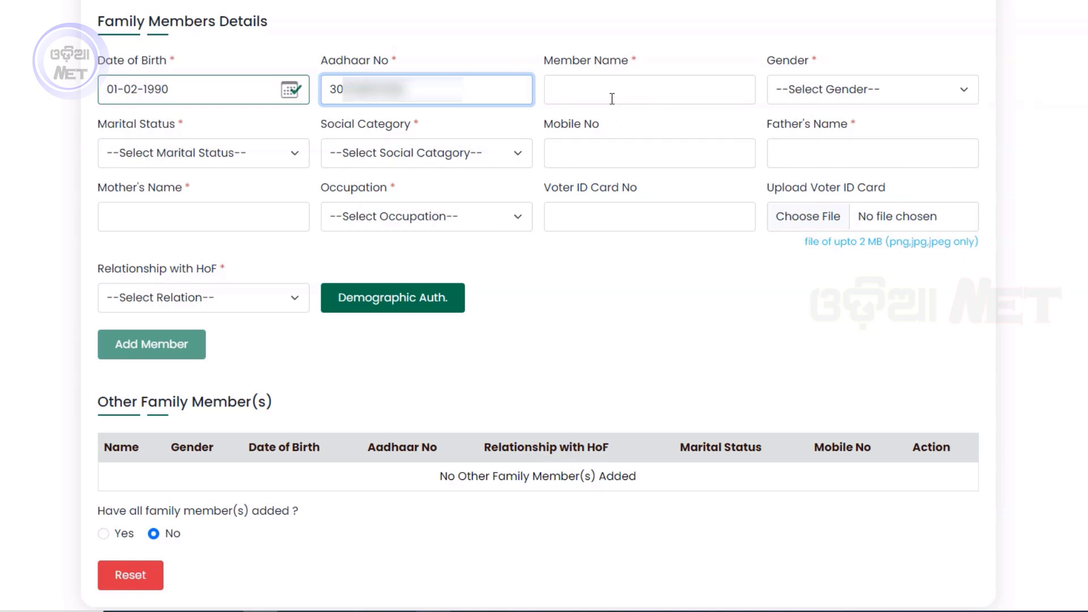
# Enter the member's full name and set gender Male, marital status Single, category General.
pyautogui.click(669, 94)
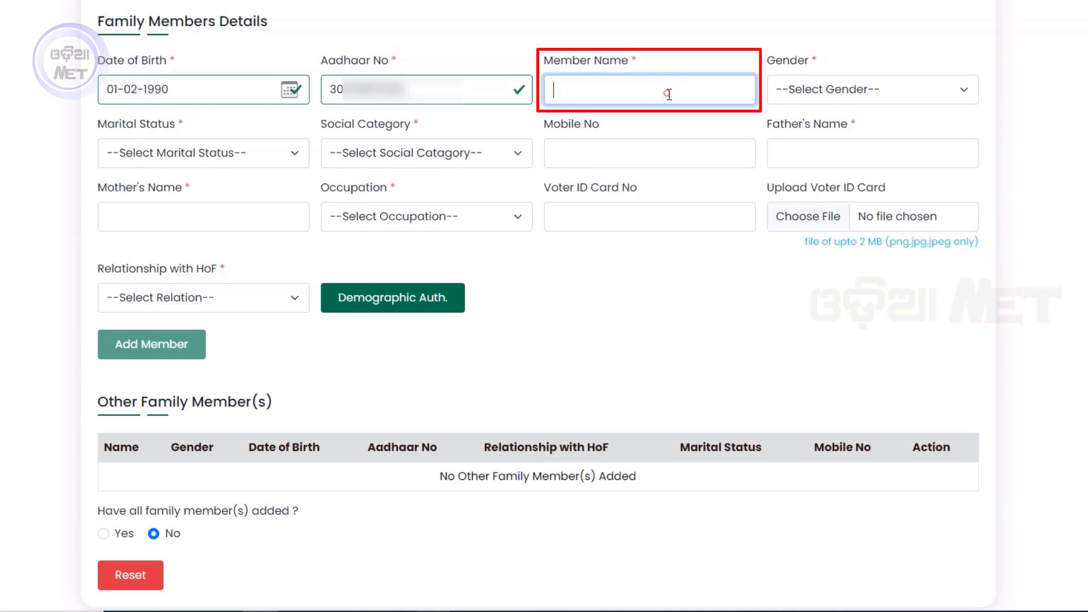
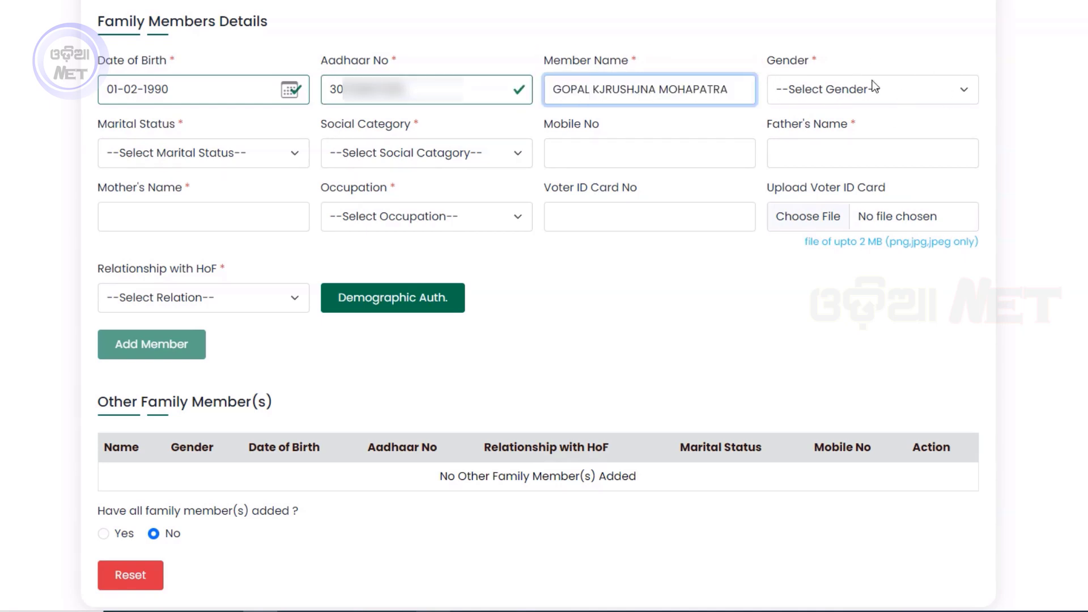
pyautogui.click(907, 91)
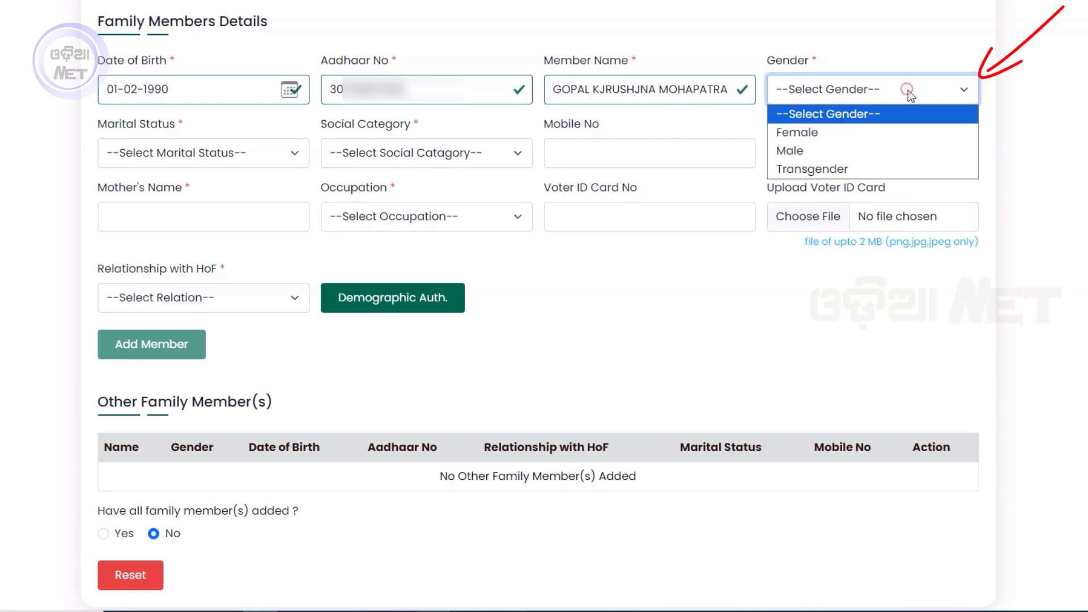
pyautogui.click(838, 152)
pyautogui.click(248, 162)
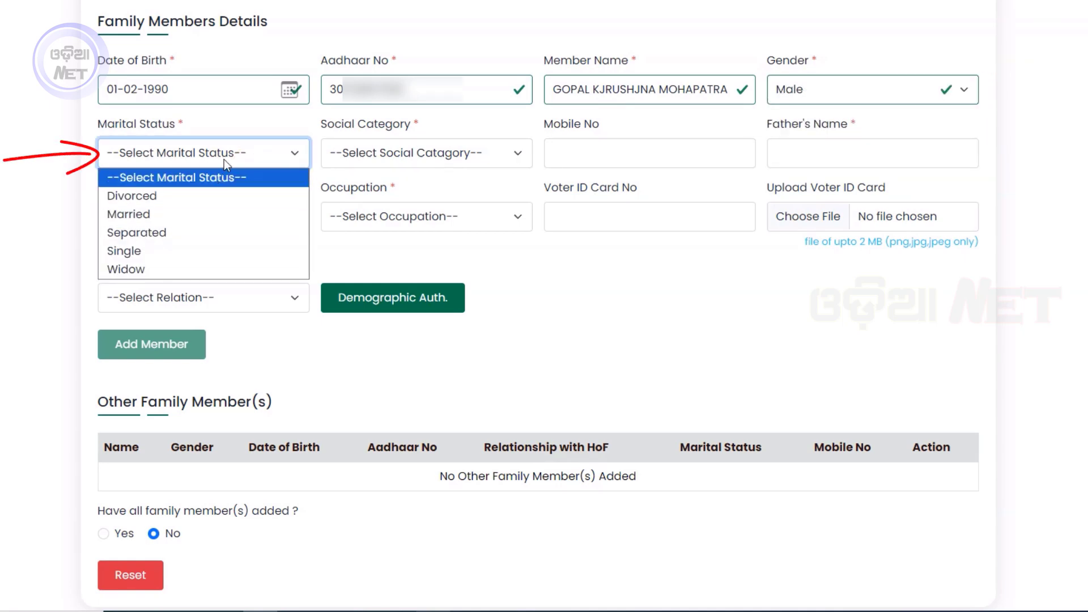
pyautogui.click(124, 251)
pyautogui.click(417, 157)
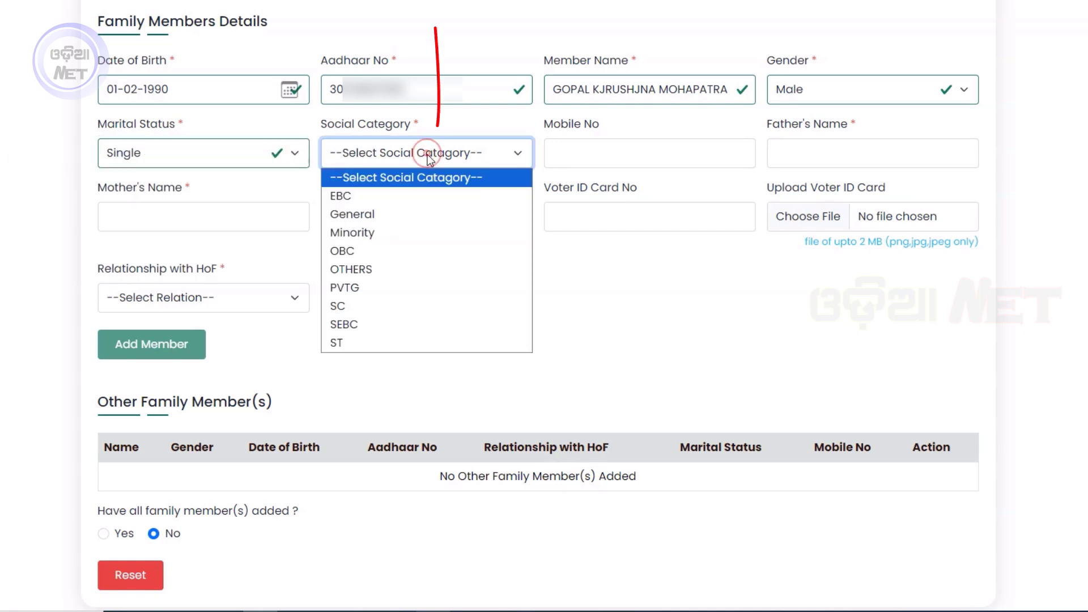
pyautogui.click(356, 216)
# Fill in the member's parents' names and set occupation to Businessman.
pyautogui.click(626, 150)
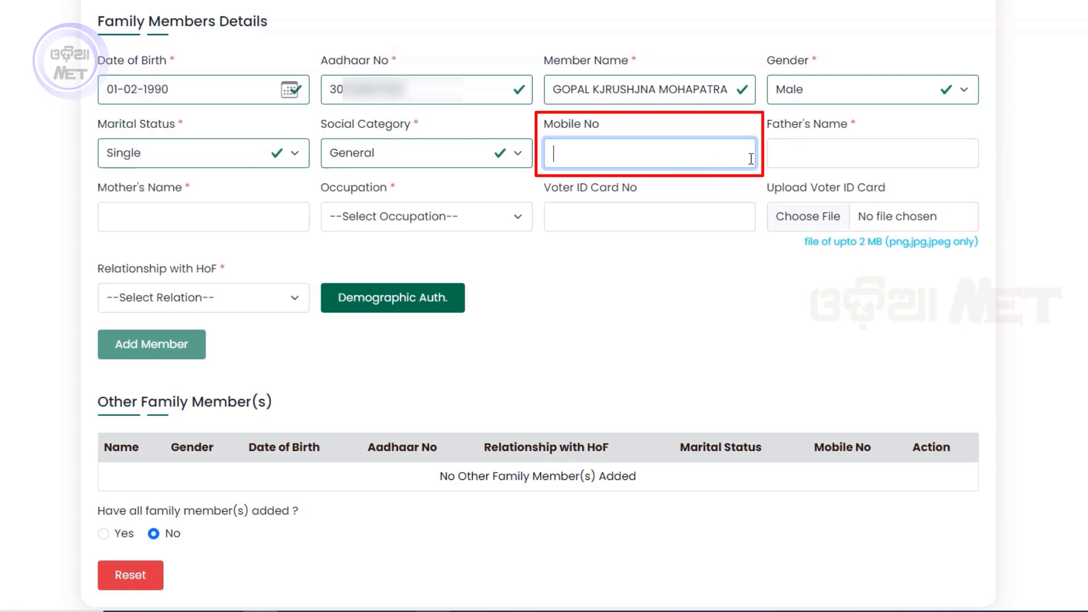
pyautogui.click(809, 154)
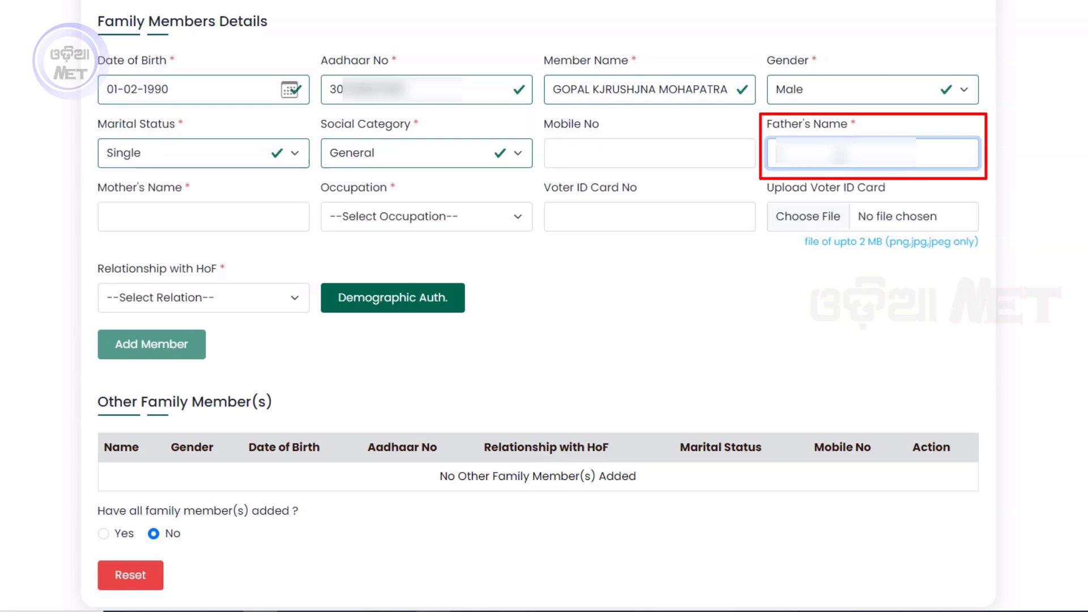
pyautogui.click(149, 212)
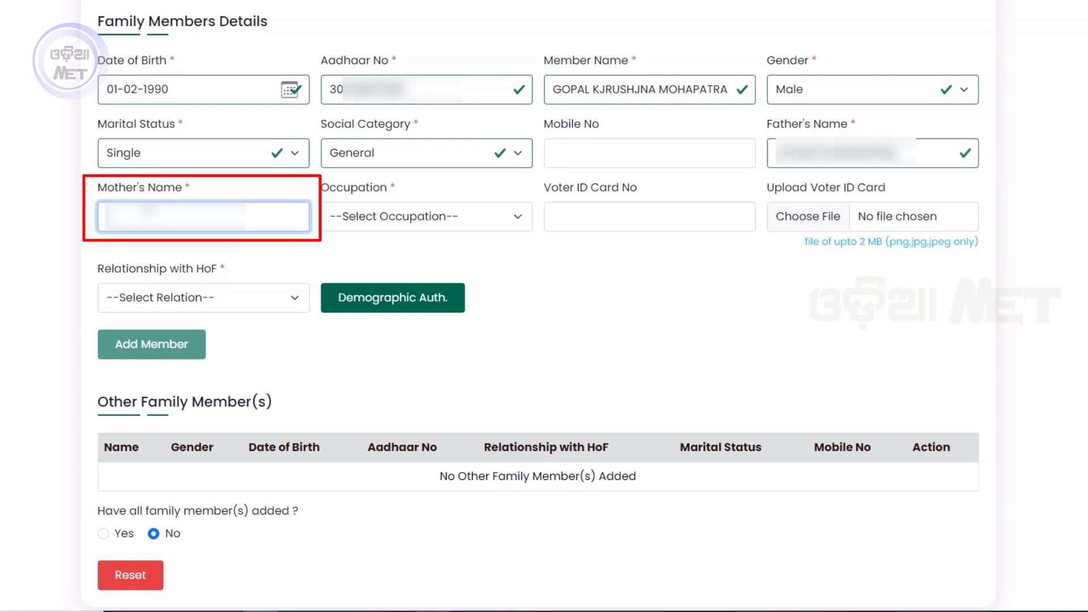
pyautogui.write('MA')
pyautogui.press('Tab')
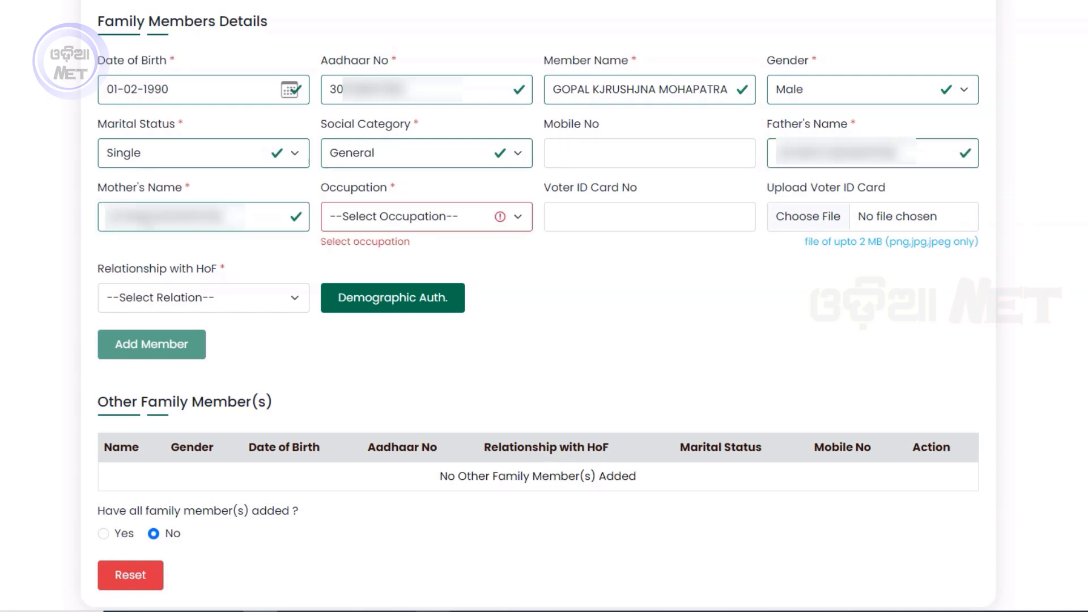
pyautogui.click(406, 225)
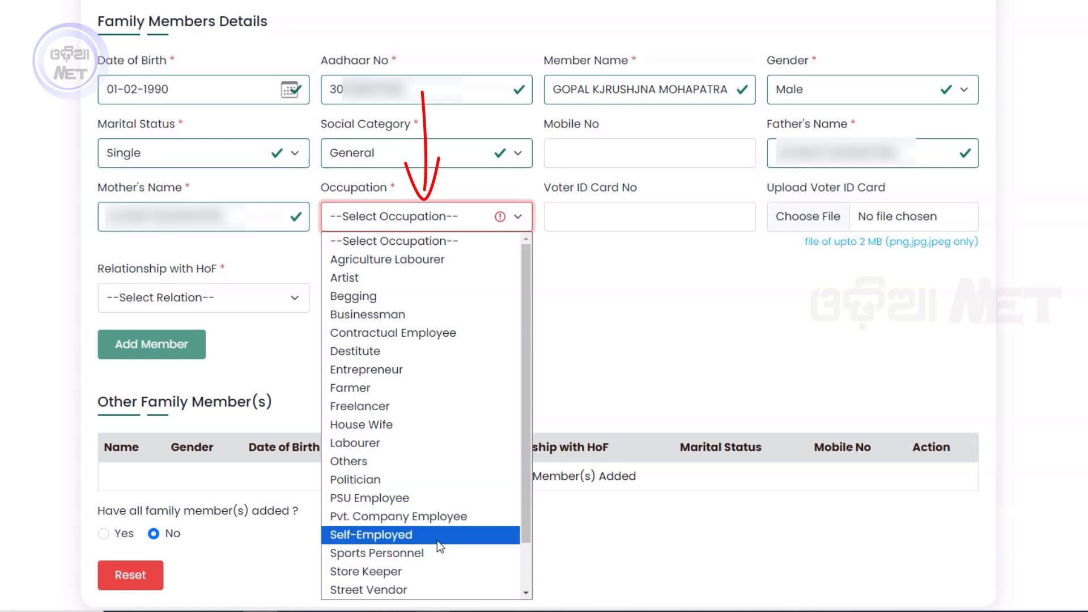
pyautogui.scroll(-2, 437, 543)
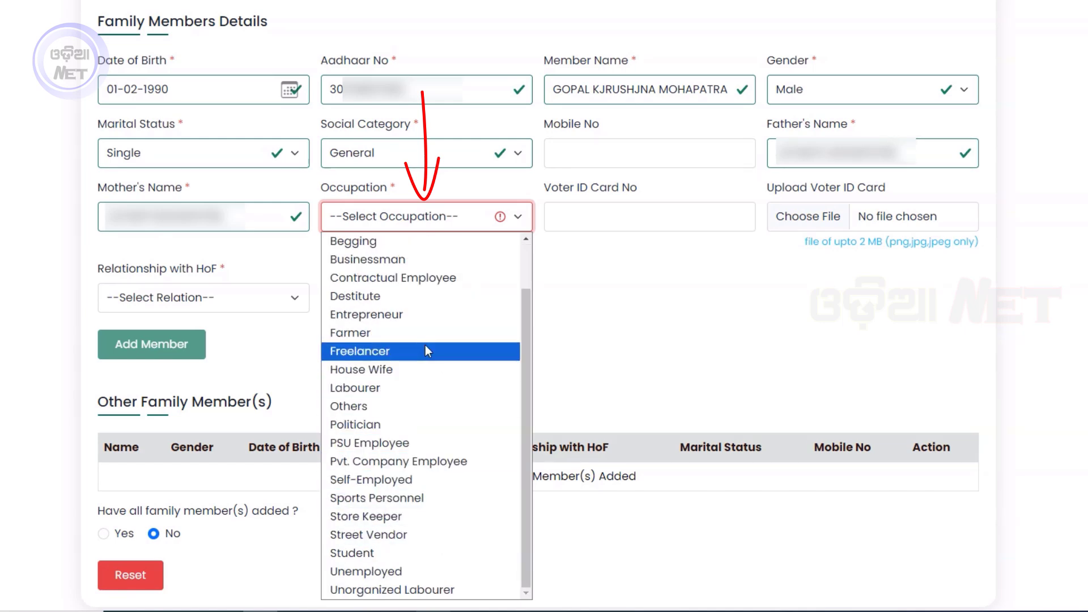
pyautogui.scroll(2, 425, 345)
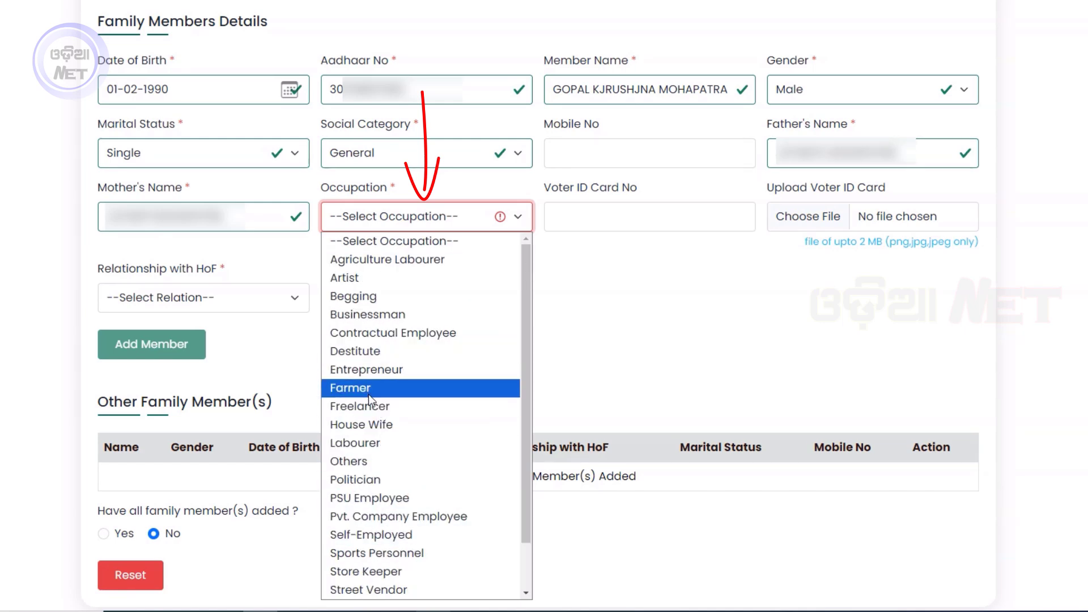
pyautogui.scroll(-2, 427, 359)
pyautogui.scroll(2, 425, 482)
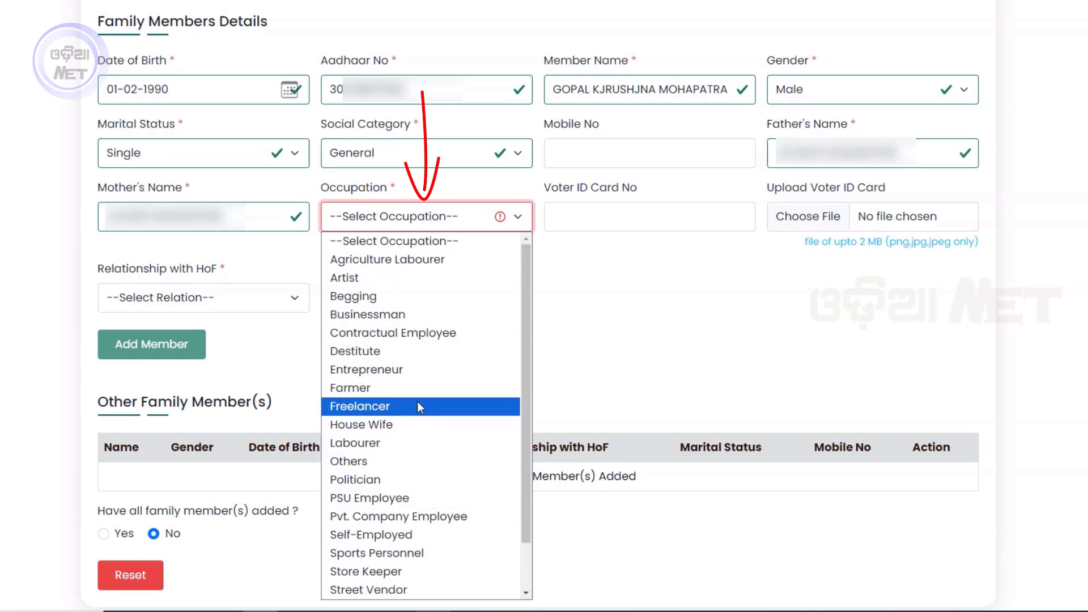
pyautogui.click(374, 314)
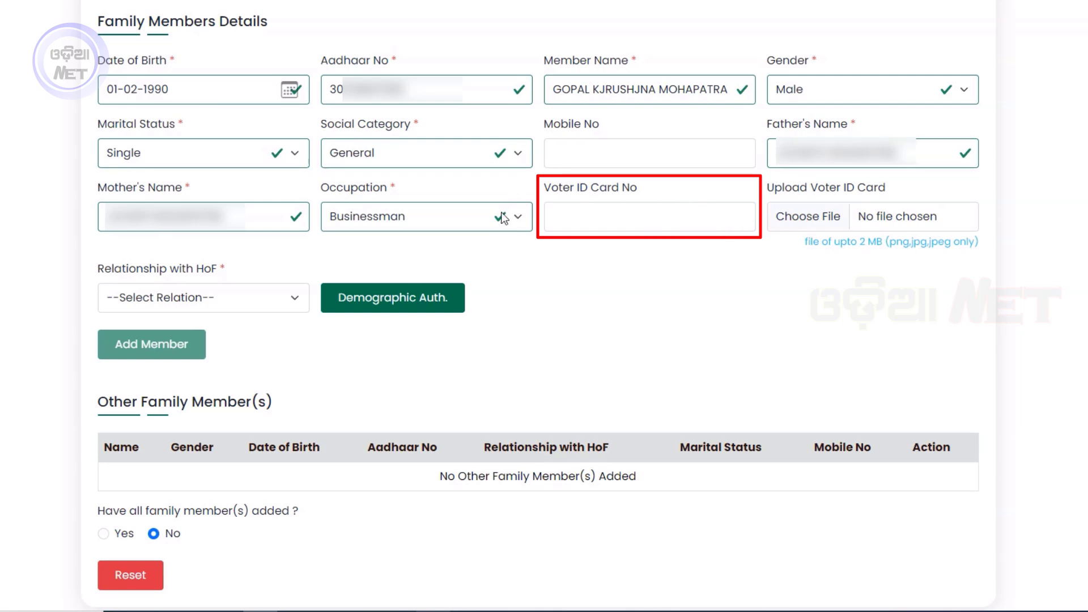
# Enter the voter ID number, attach Voter ID.jpg, set relationship Brother and verify against Aadhaar.
pyautogui.click(662, 216)
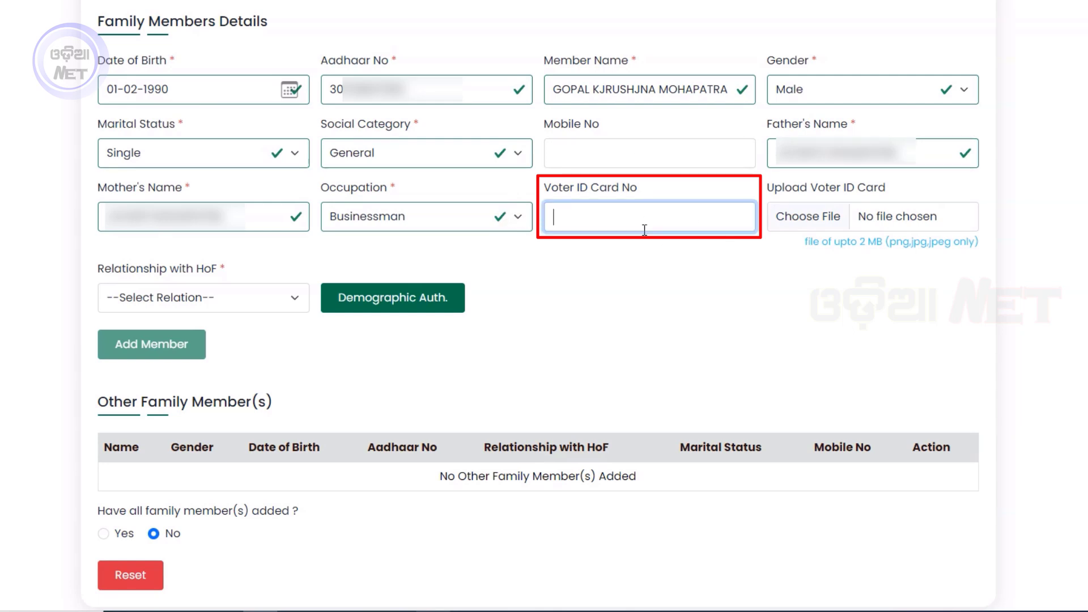
pyautogui.write('XC')
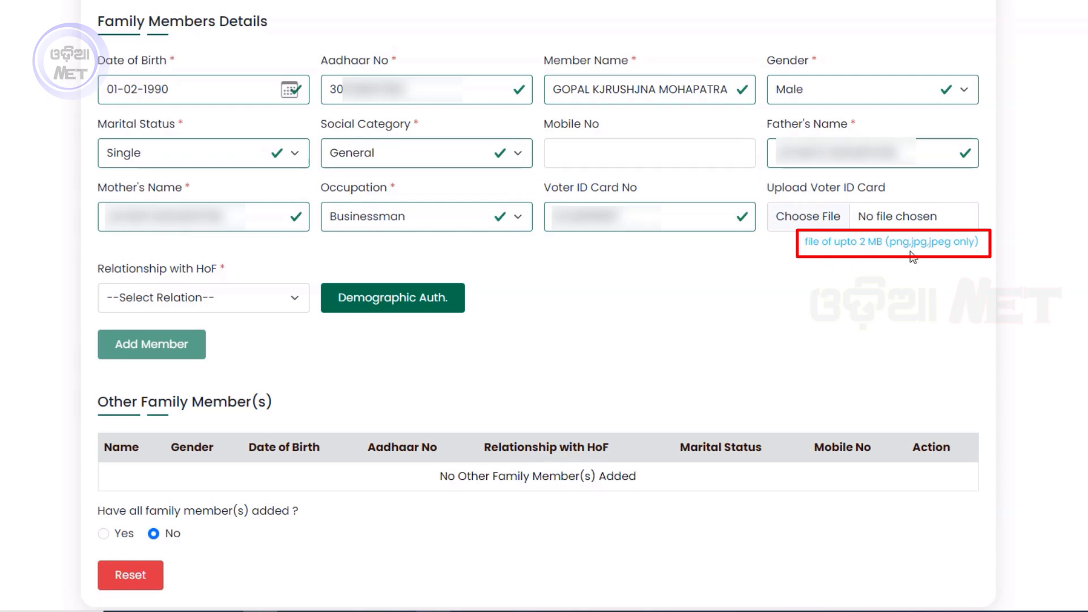
pyautogui.click(832, 224)
pyautogui.click(39, 208)
pyautogui.click(444, 328)
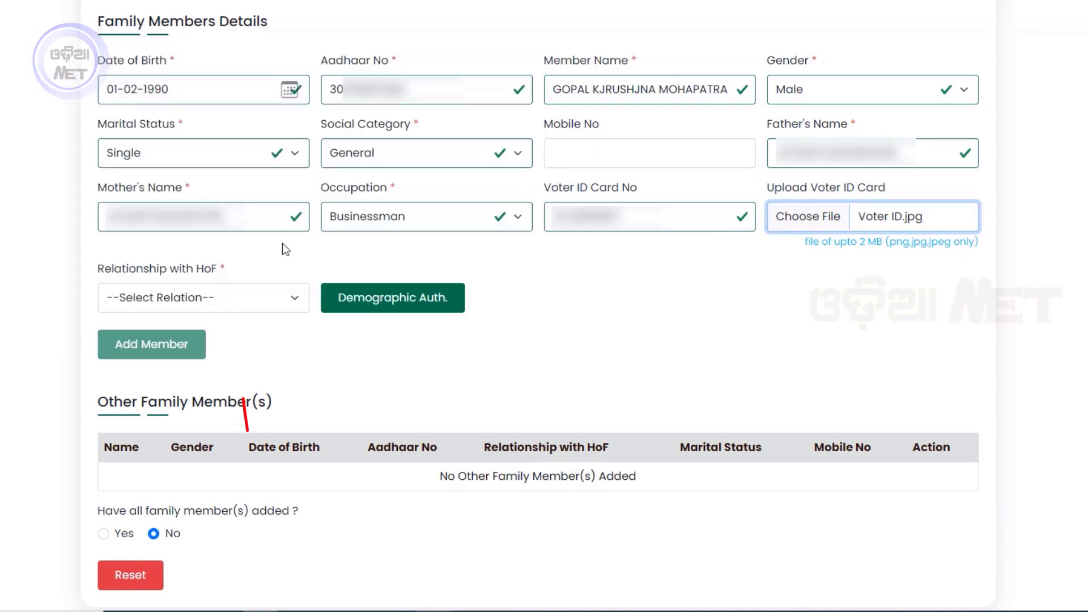
pyautogui.click(279, 301)
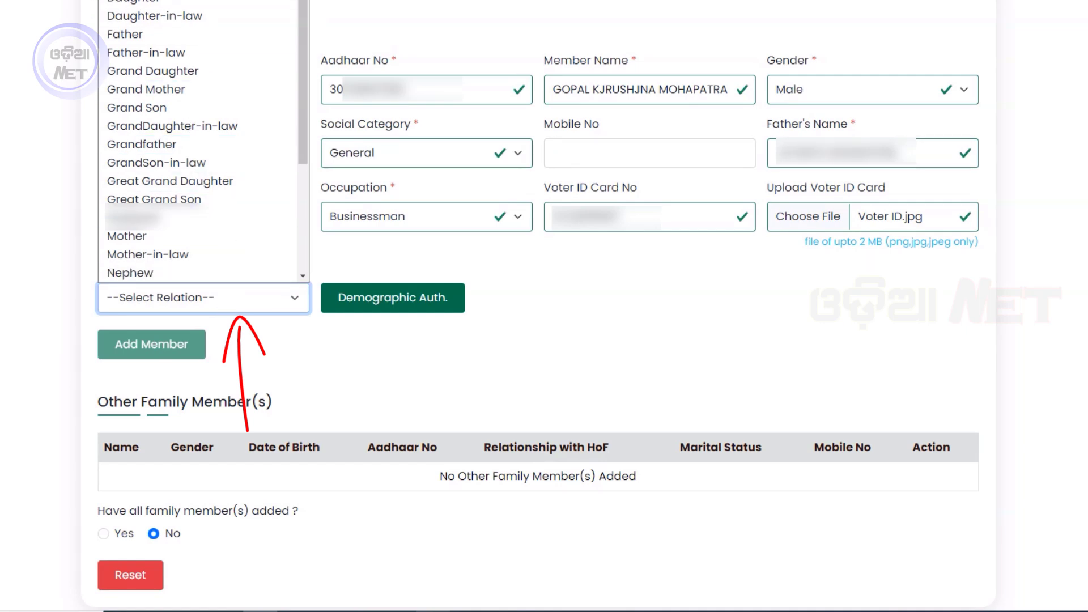
pyautogui.click(193, 1)
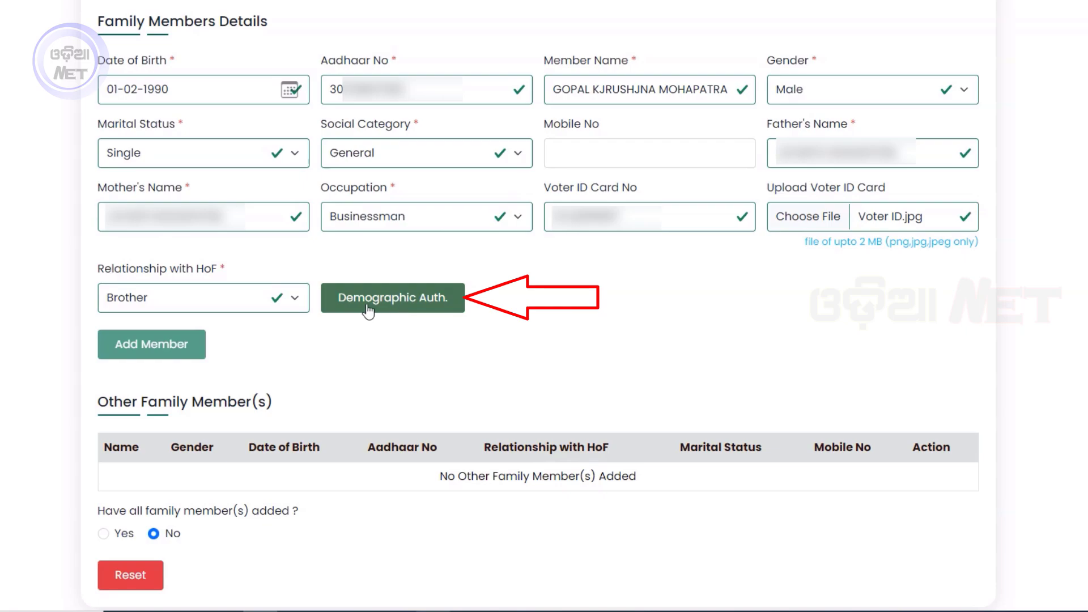
pyautogui.click(407, 304)
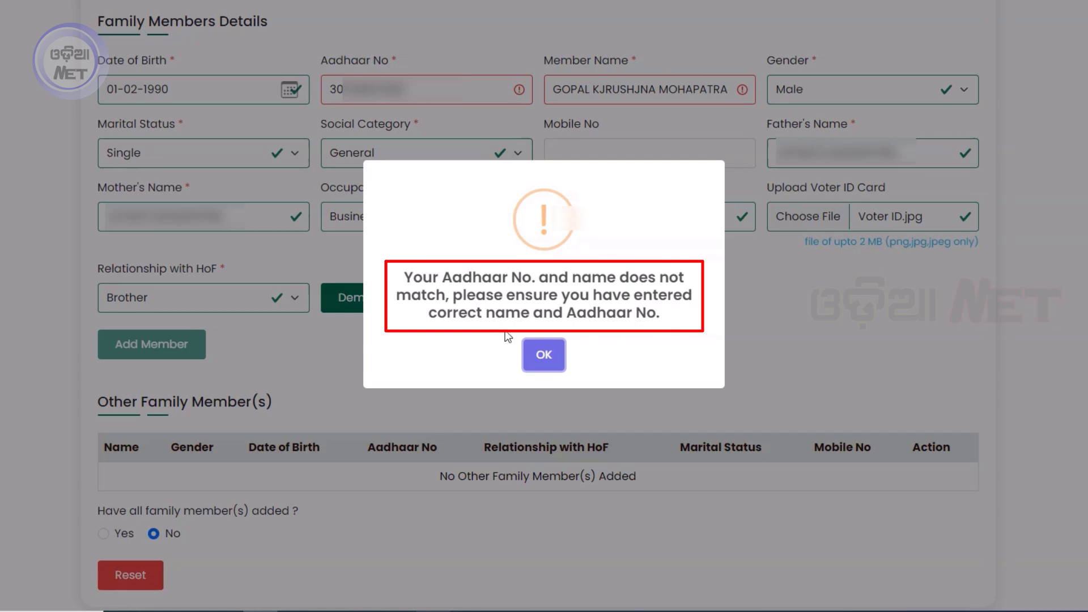
# Correct the misspelled letters in the brother's name and re-verify it against Aadhaar.
pyautogui.click(544, 355)
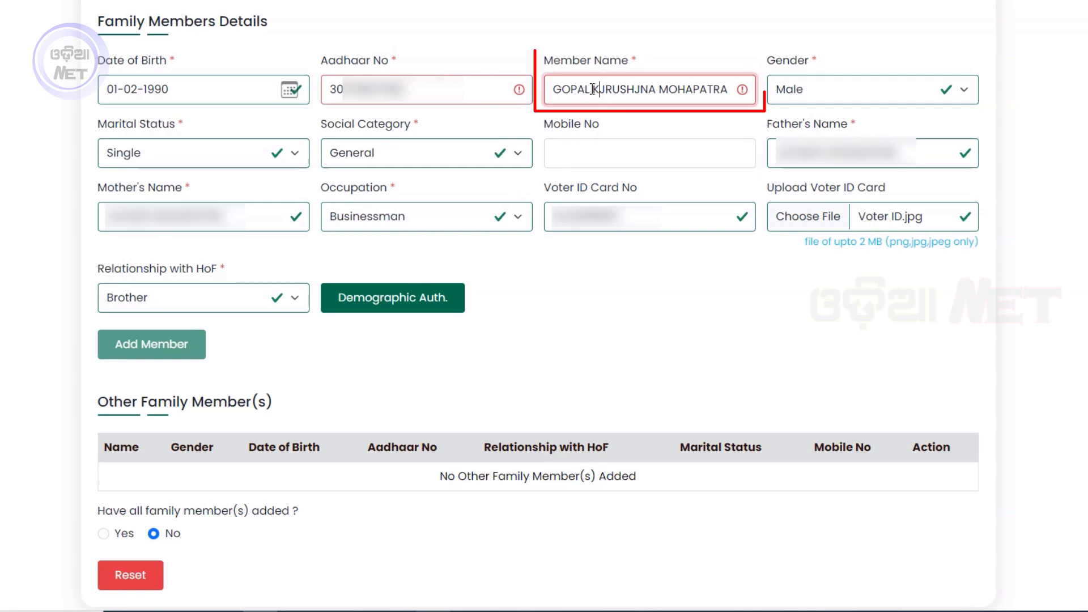
pyautogui.moveTo(600, 91); pyautogui.dragTo(649, 91)
pyautogui.press('BackSpace')
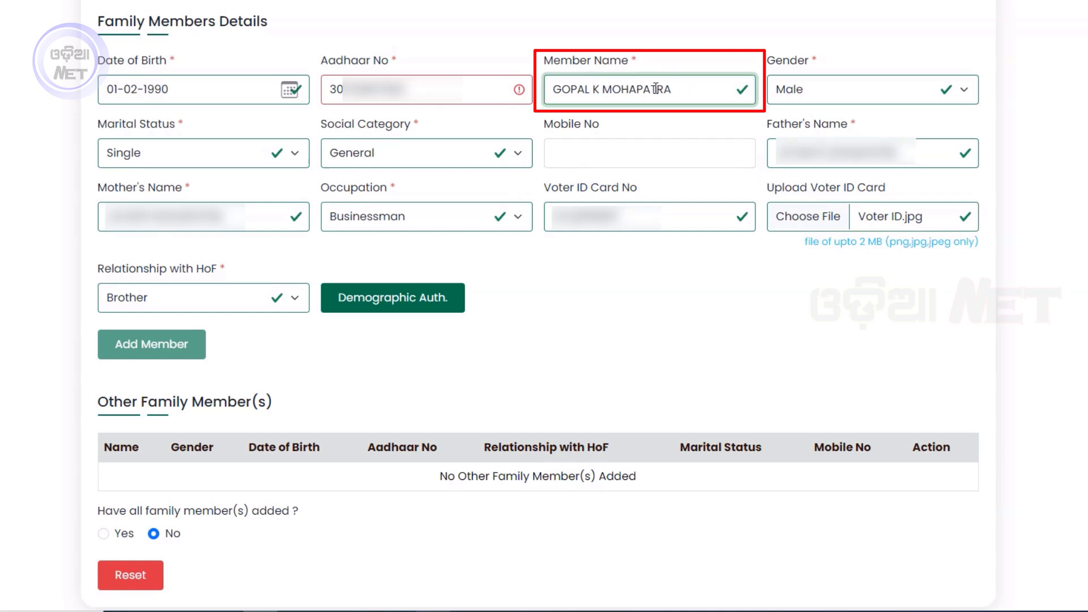
pyautogui.write('RUSHNA')
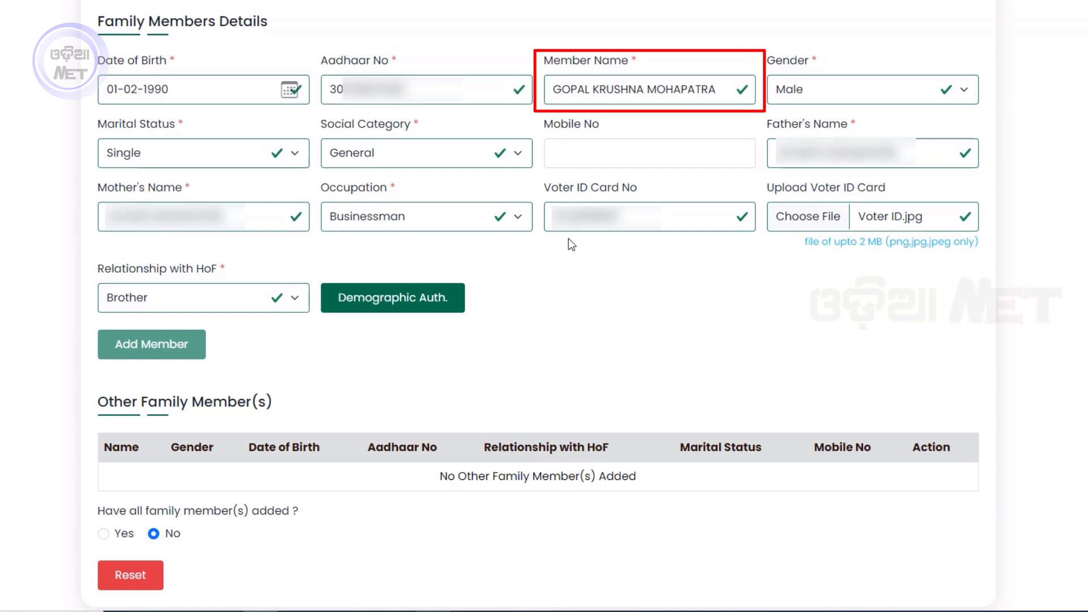
pyautogui.click(403, 301)
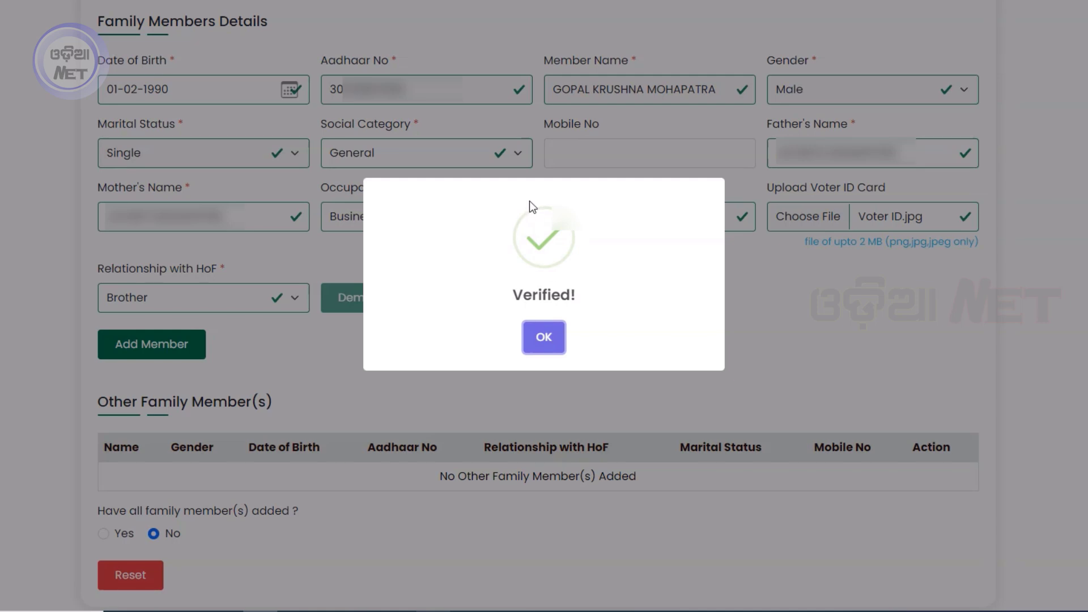
# Add the brother to Other Family Member(s) and acknowledge the success message.
pyautogui.click(547, 342)
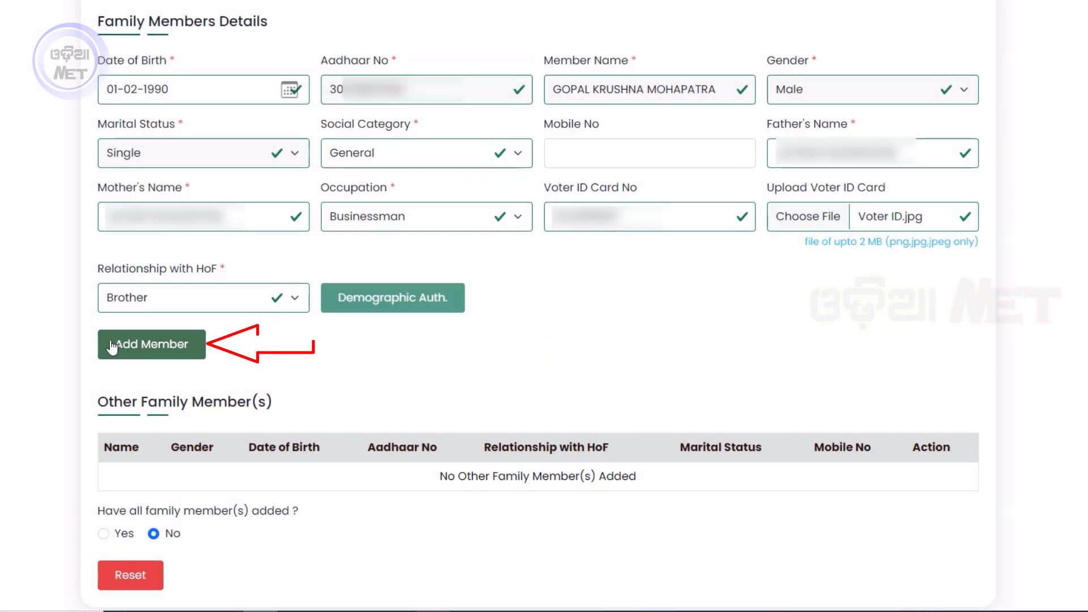
pyautogui.click(180, 349)
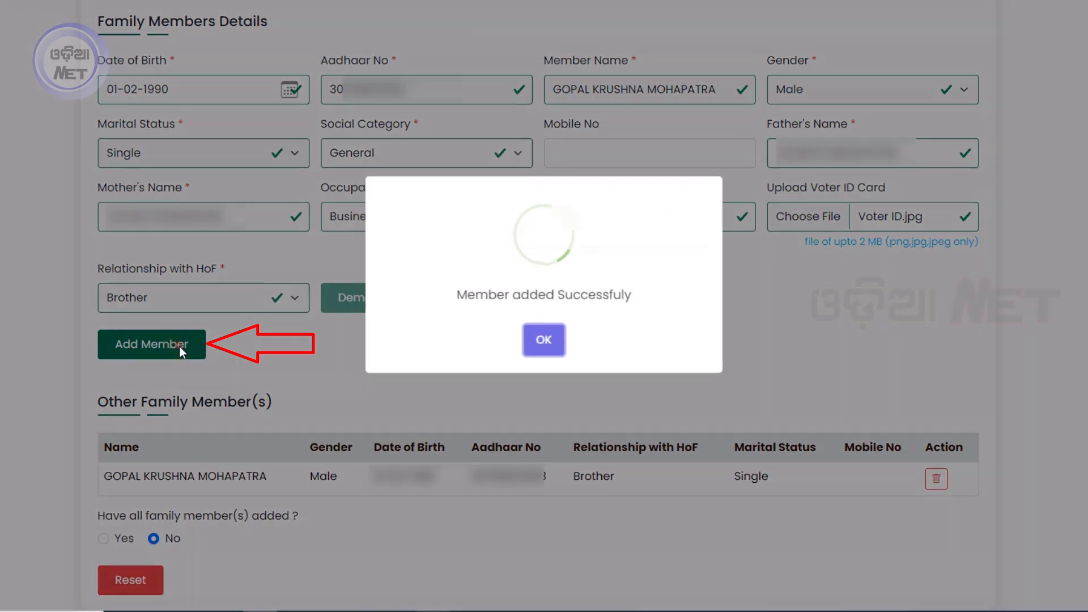
pyautogui.click(551, 342)
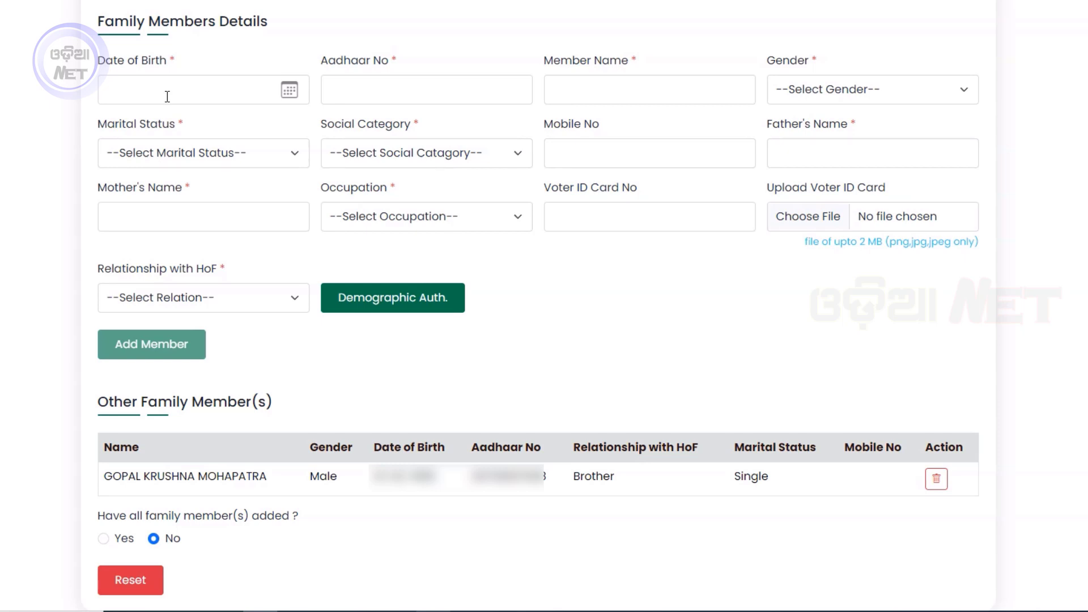
pyautogui.click(197, 85)
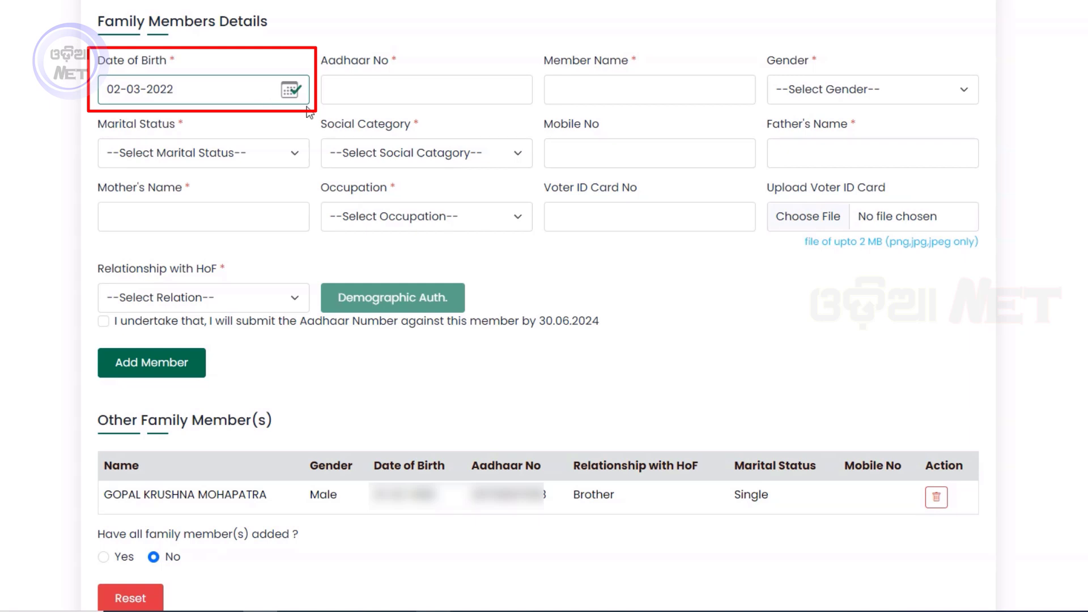
pyautogui.click(425, 84)
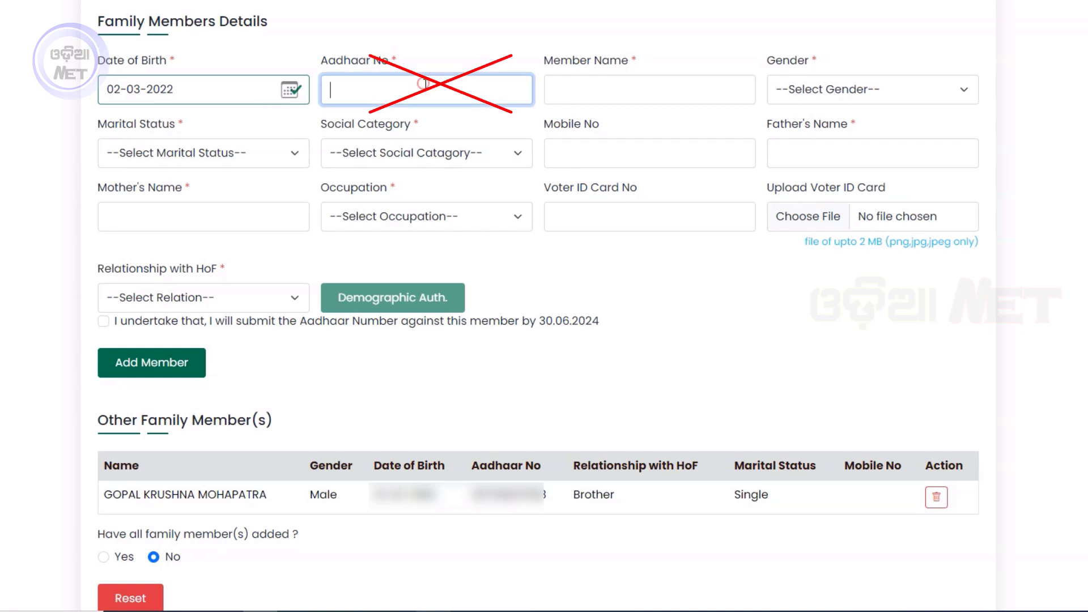
pyautogui.click(653, 98)
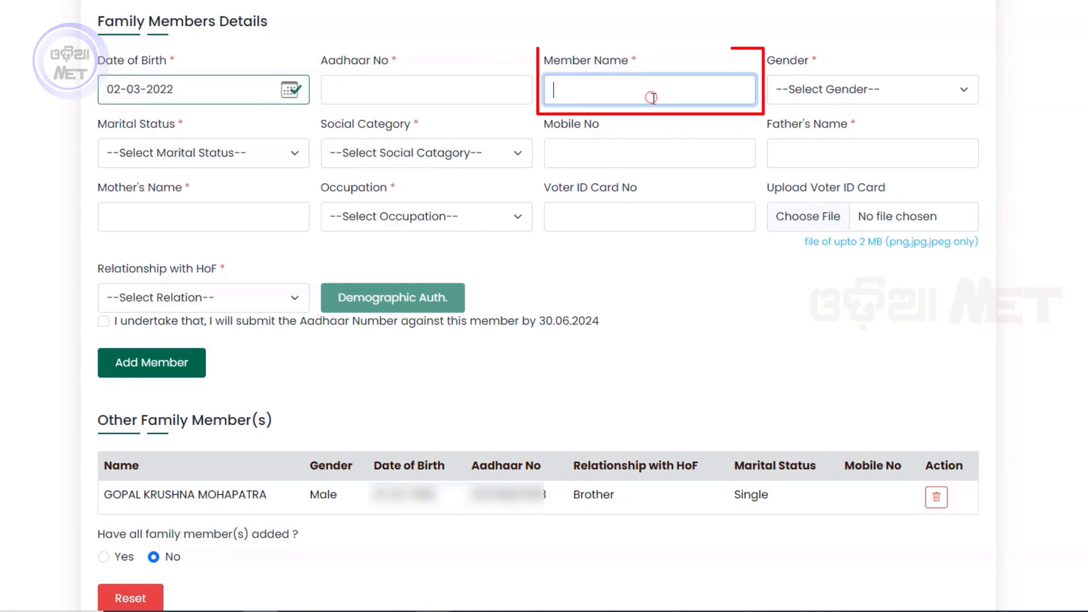
pyautogui.click(910, 89)
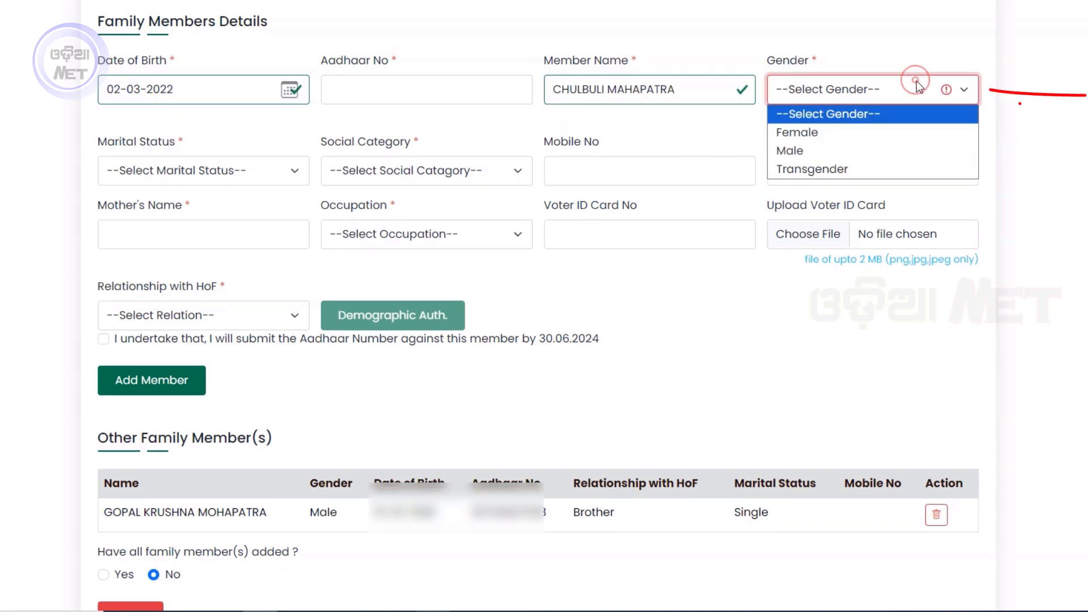
pyautogui.click(812, 137)
pyautogui.click(209, 150)
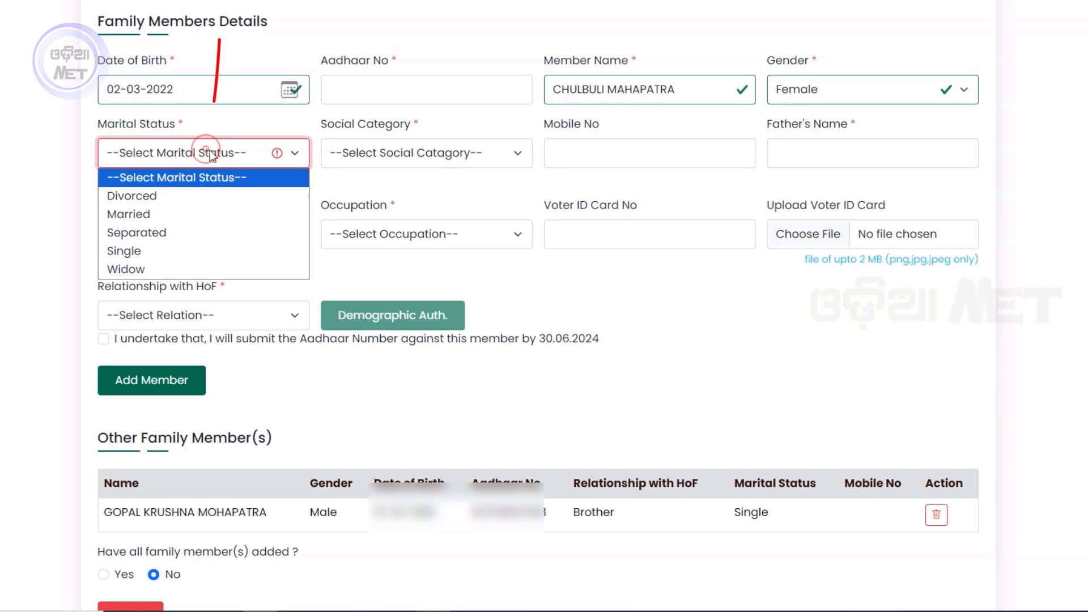
pyautogui.click(141, 253)
pyautogui.click(484, 163)
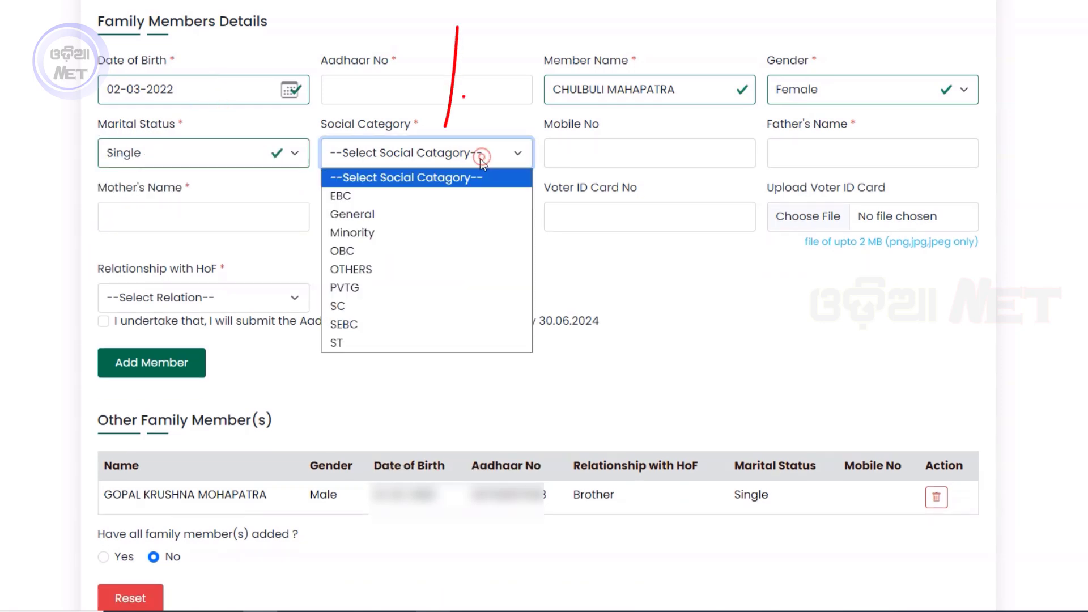
pyautogui.click(362, 213)
# Enter the second member's father's and mother's names.
pyautogui.click(548, 164)
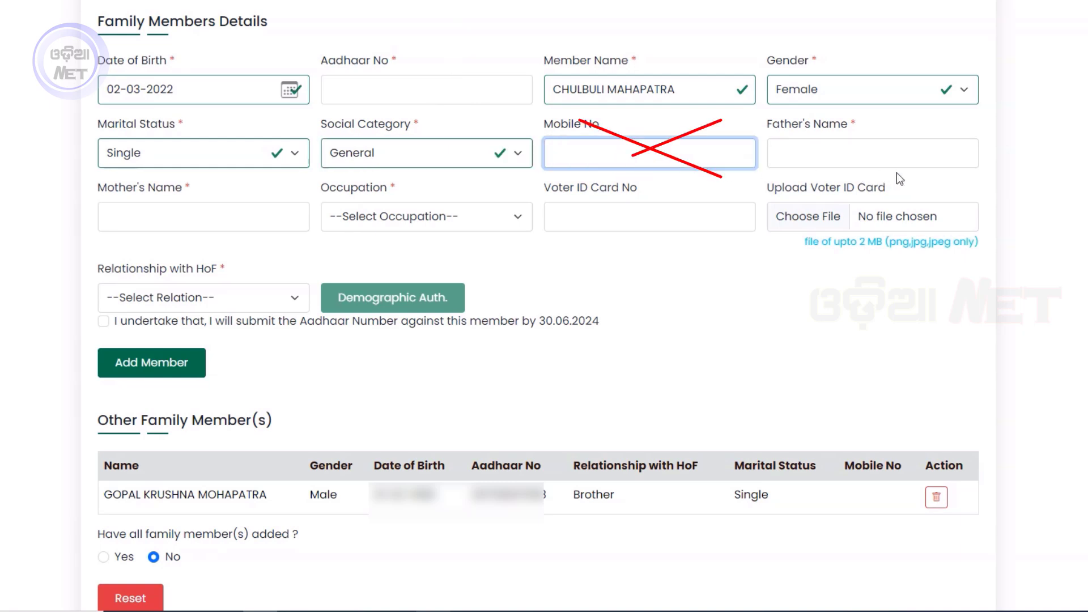
pyautogui.click(869, 155)
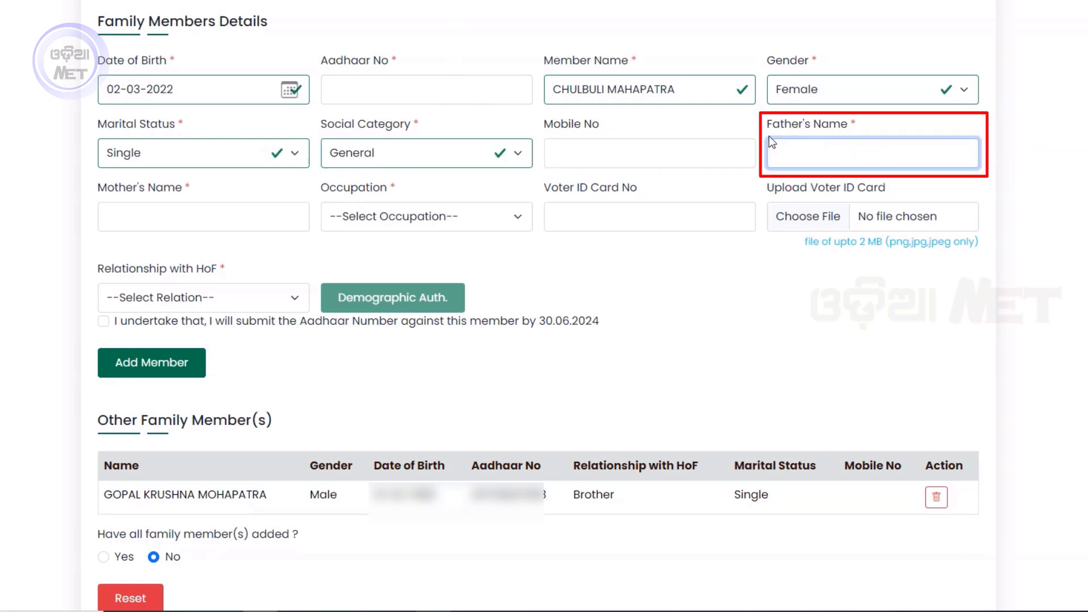
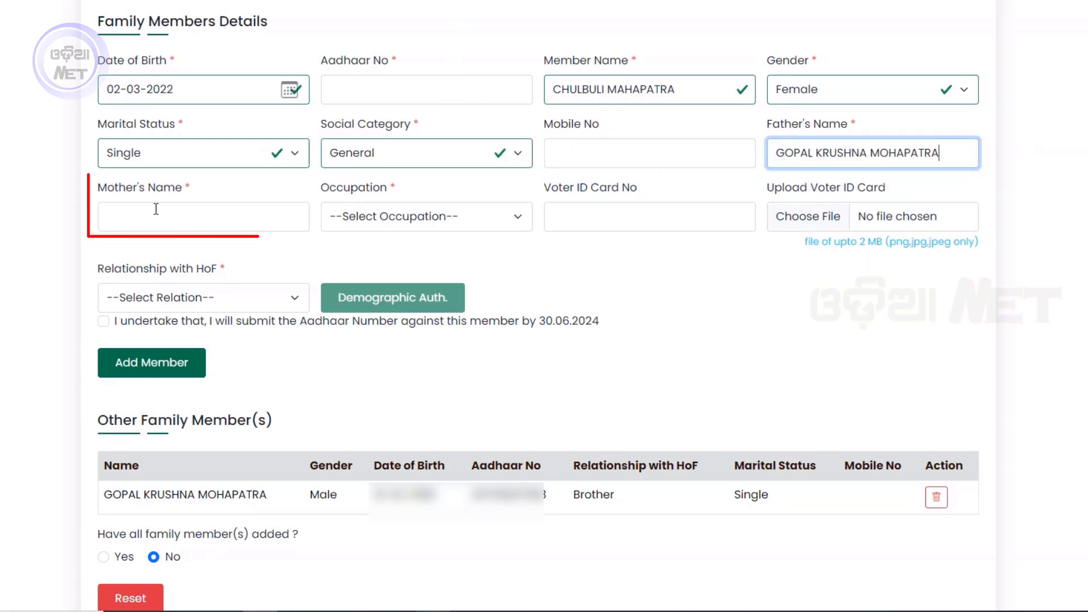
pyautogui.click(228, 213)
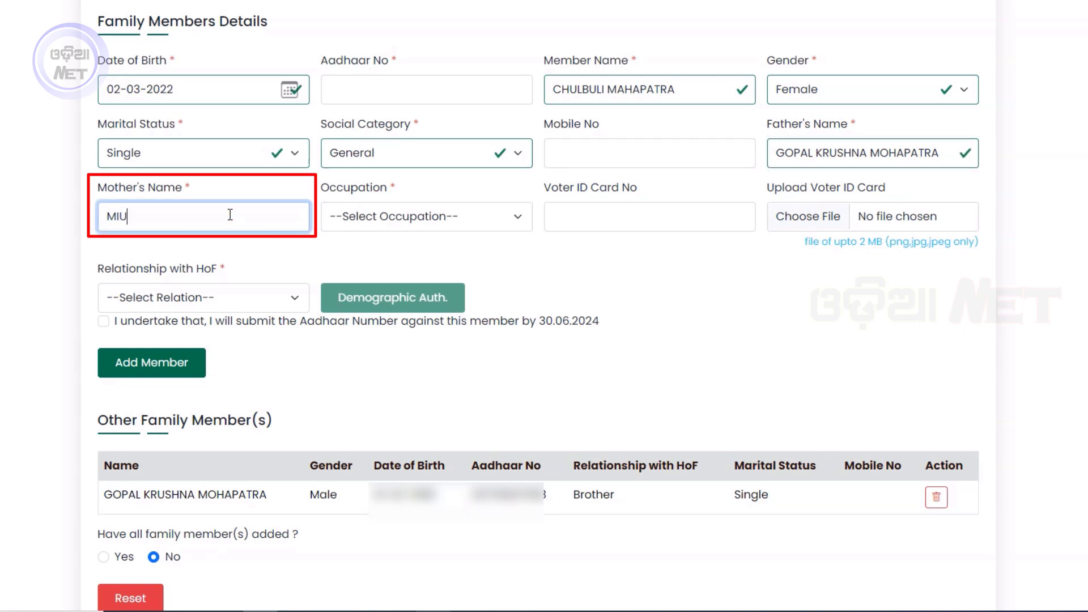
pyautogui.click(503, 218)
pyautogui.scroll(-1, 421, 570)
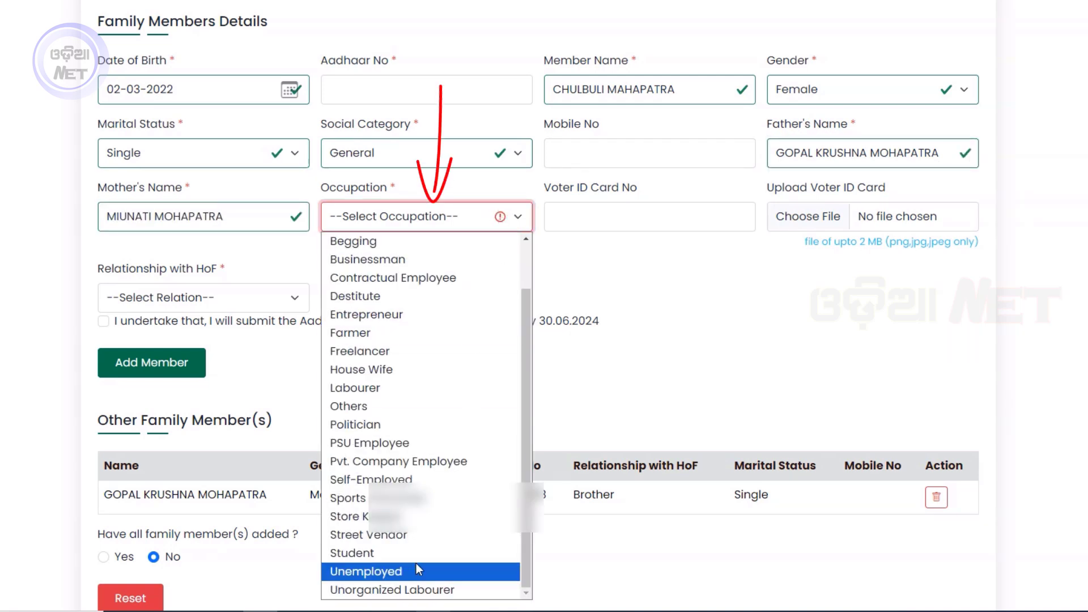
# Set occupation Unemployed and relationship Uncle, then add the second member to the list.
pyautogui.click(367, 572)
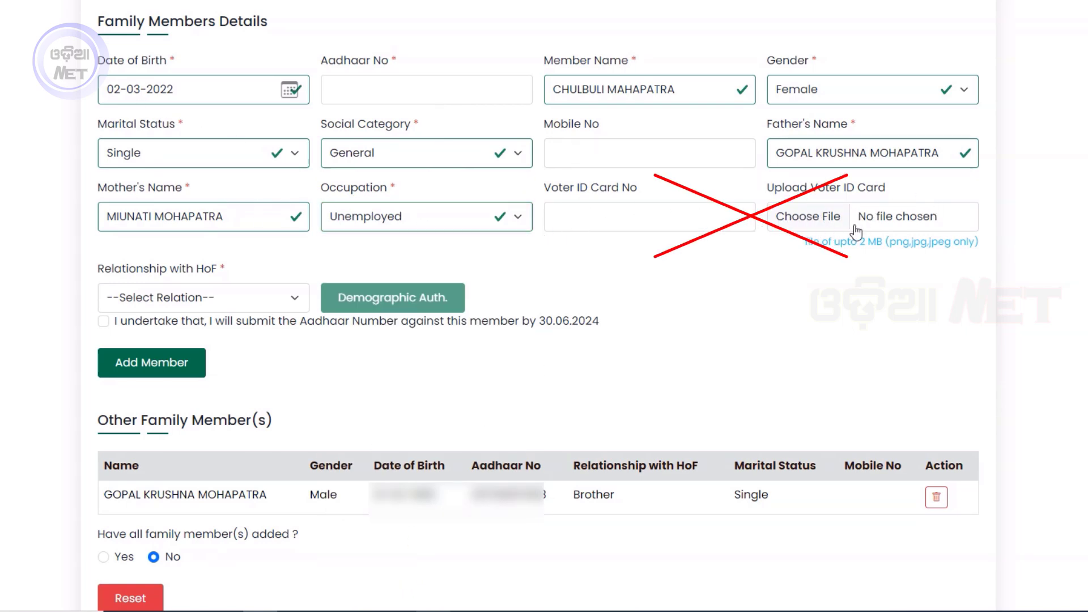
pyautogui.click(273, 295)
pyautogui.scroll(-3, 227, 74)
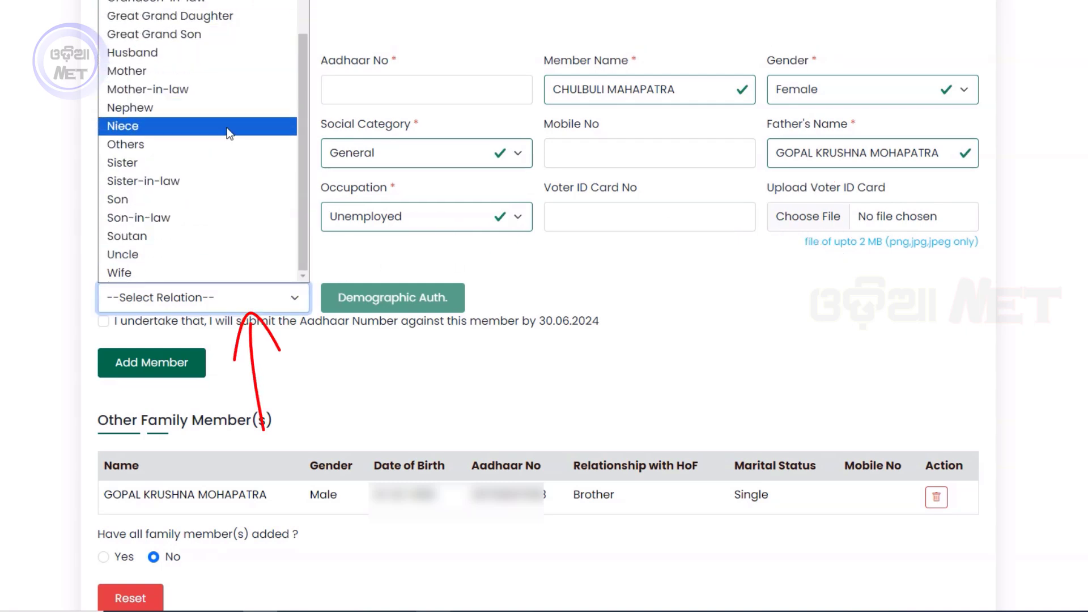
pyautogui.click(188, 254)
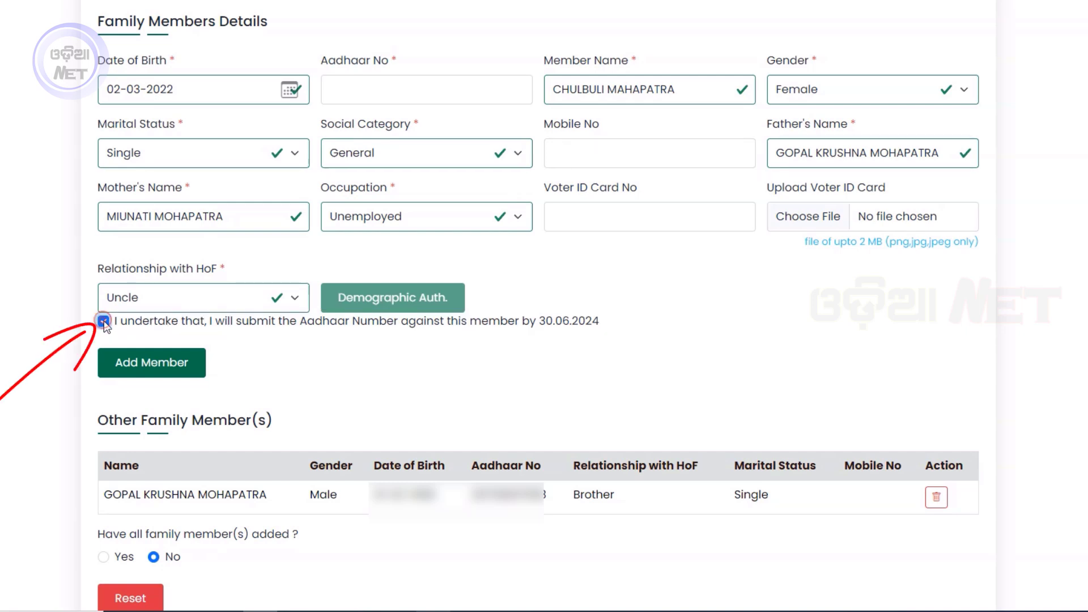
pyautogui.click(189, 368)
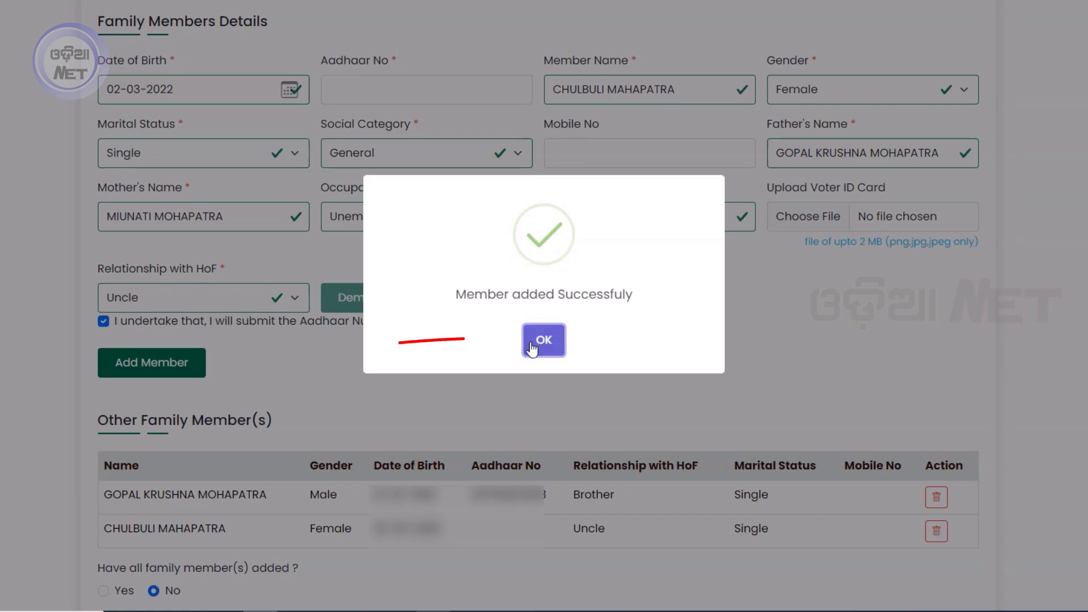
pyautogui.click(545, 343)
# Answer Yes to 'Have all family member(s) added?' below the family member list.
pyautogui.scroll(-2, 677, 406)
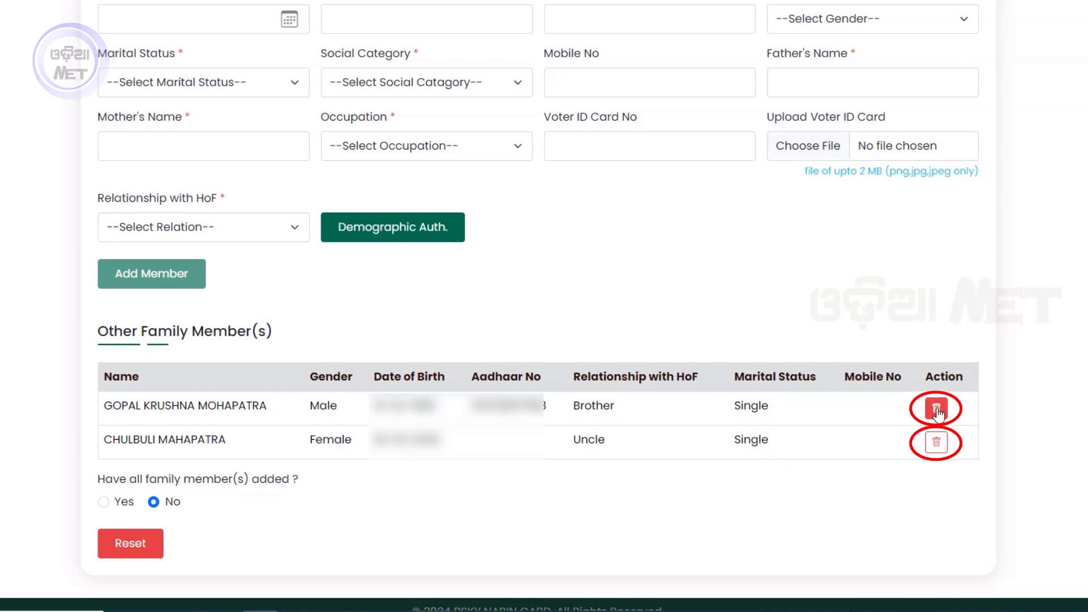
pyautogui.scroll(-1, 784, 500)
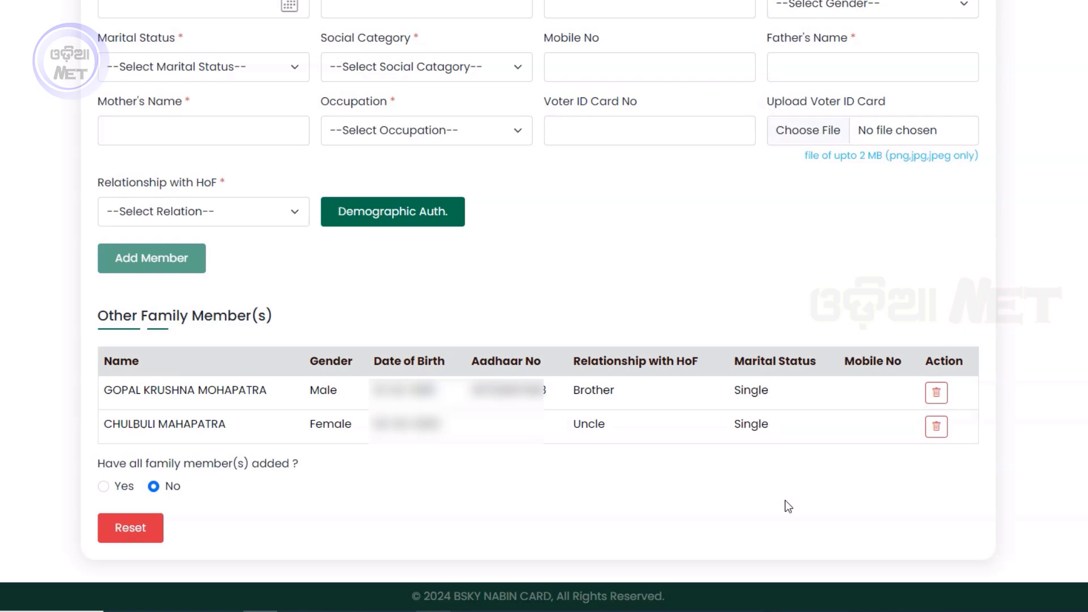
pyautogui.scroll(2, 785, 500)
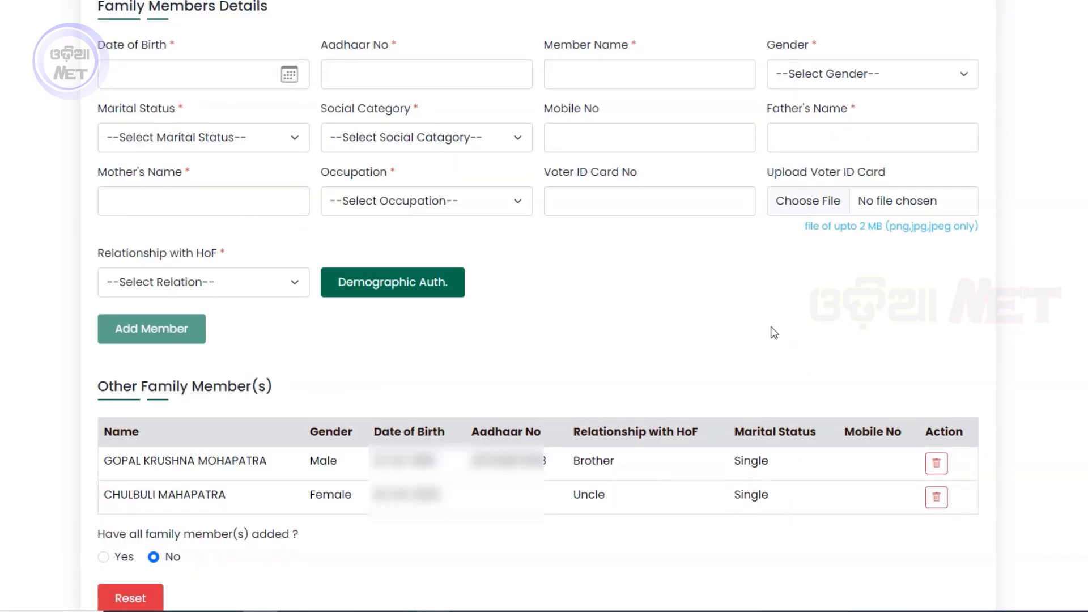
pyautogui.scroll(-1, 799, 505)
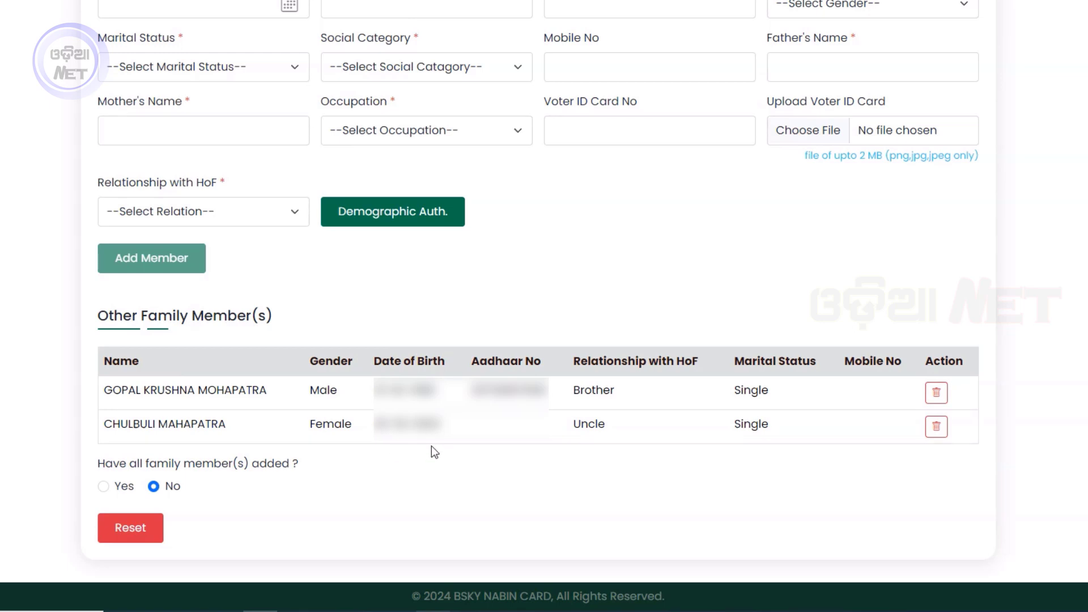
pyautogui.click(104, 486)
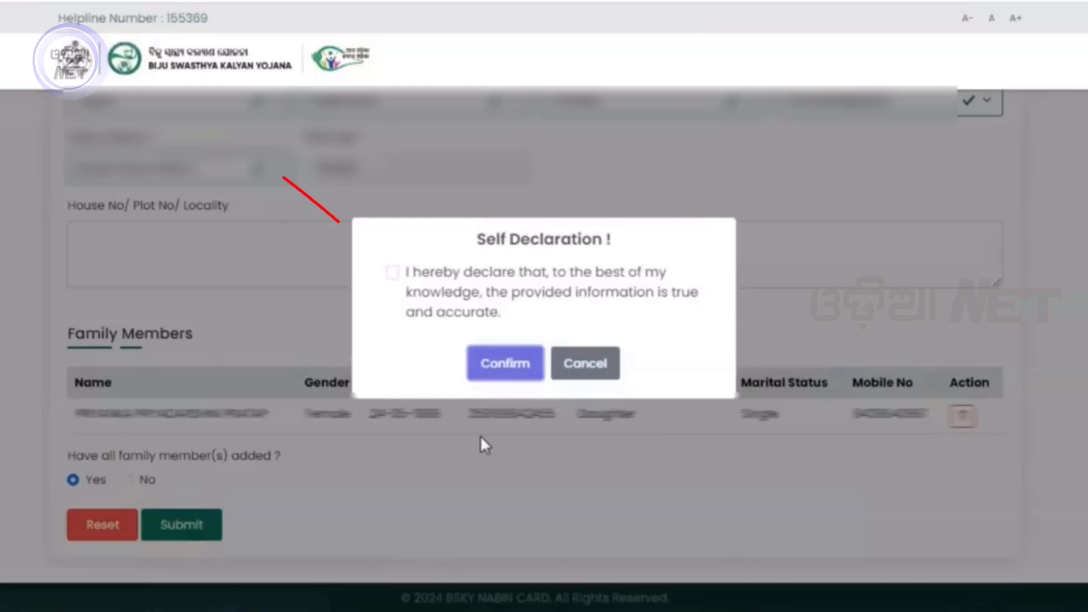
# Accept the Self Declaration, confirm submission, and print the Registration Acknowledgement Slip.
pyautogui.click(393, 272)
pyautogui.click(498, 368)
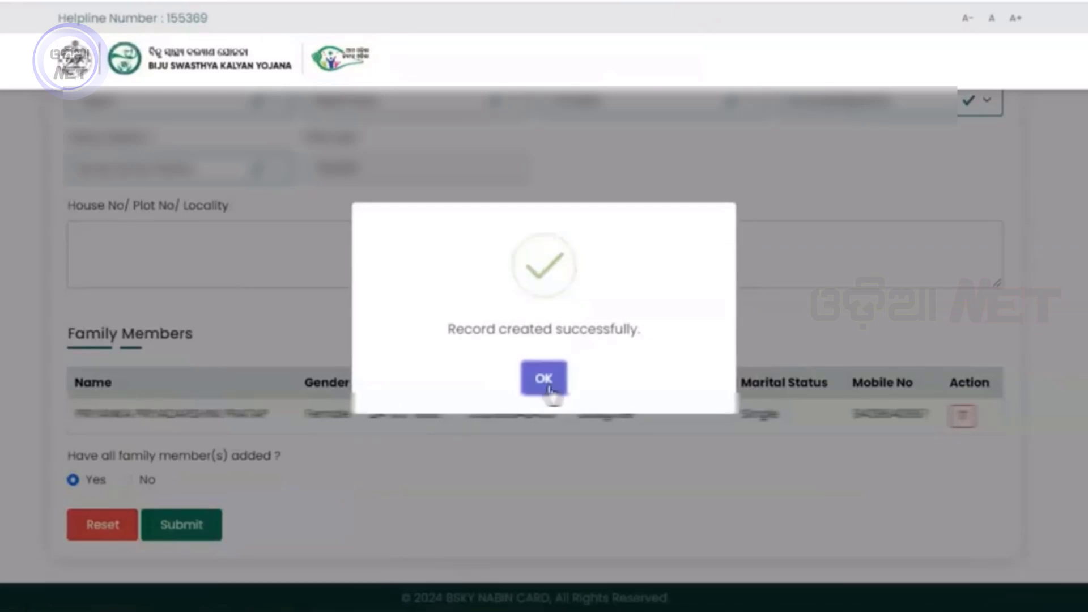
pyautogui.click(545, 385)
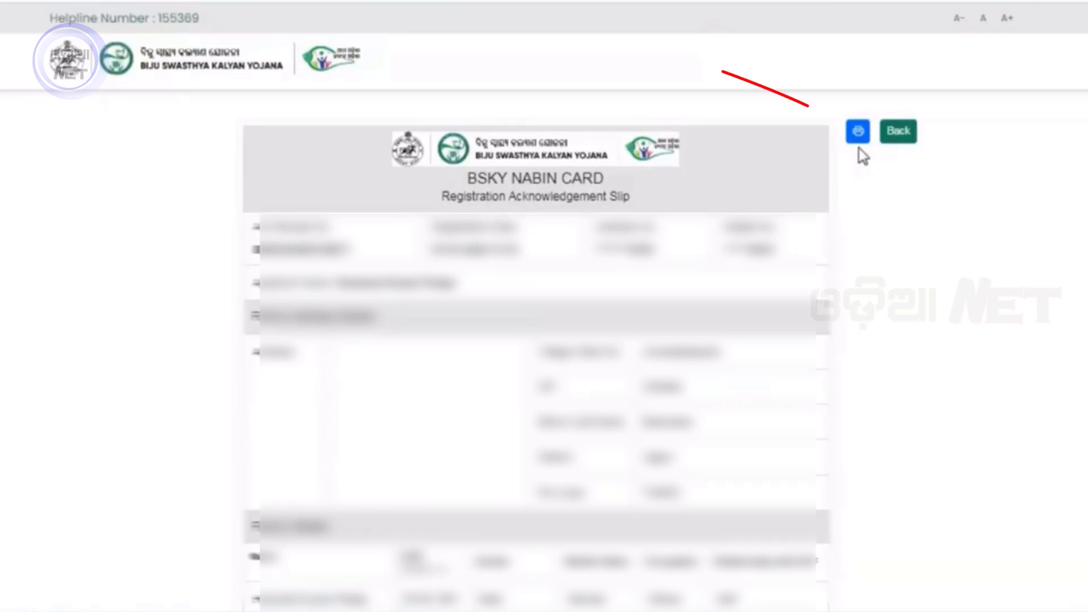
pyautogui.click(859, 133)
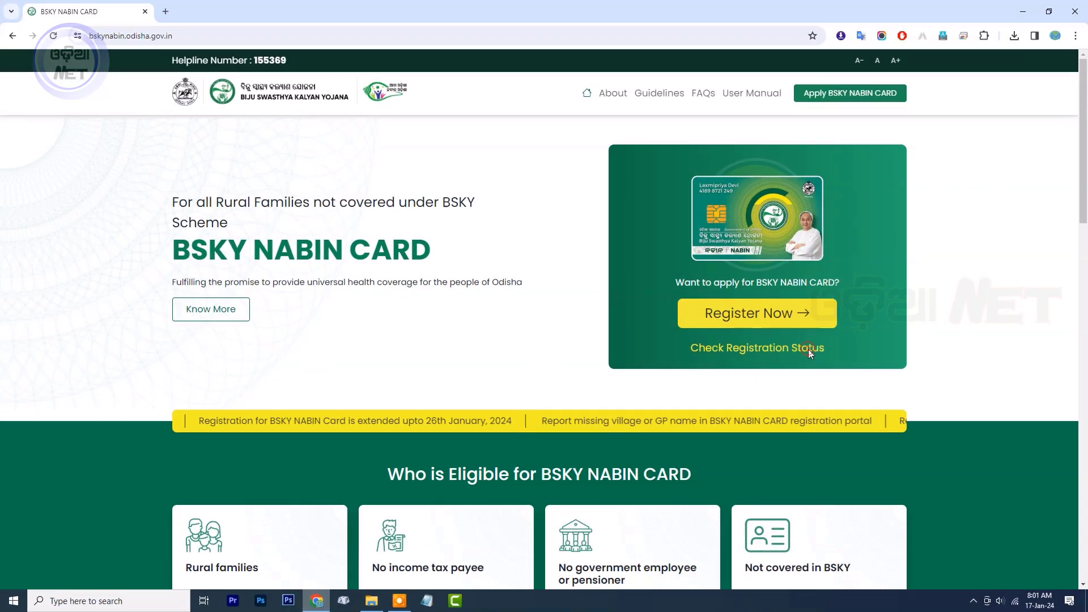
pyautogui.click(854, 350)
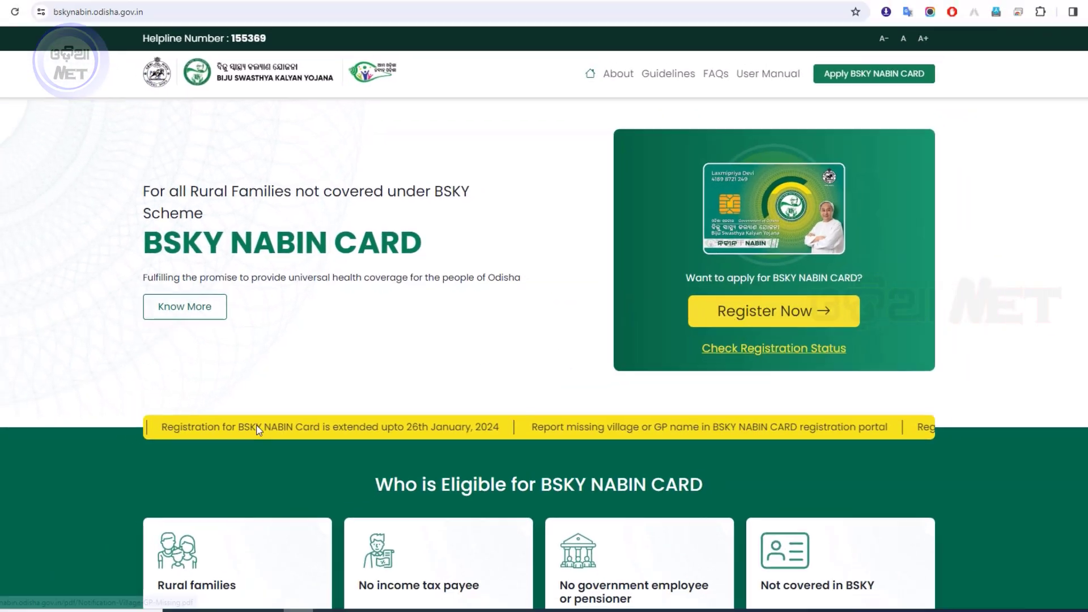
pyautogui.scroll(-5, 520, 322)
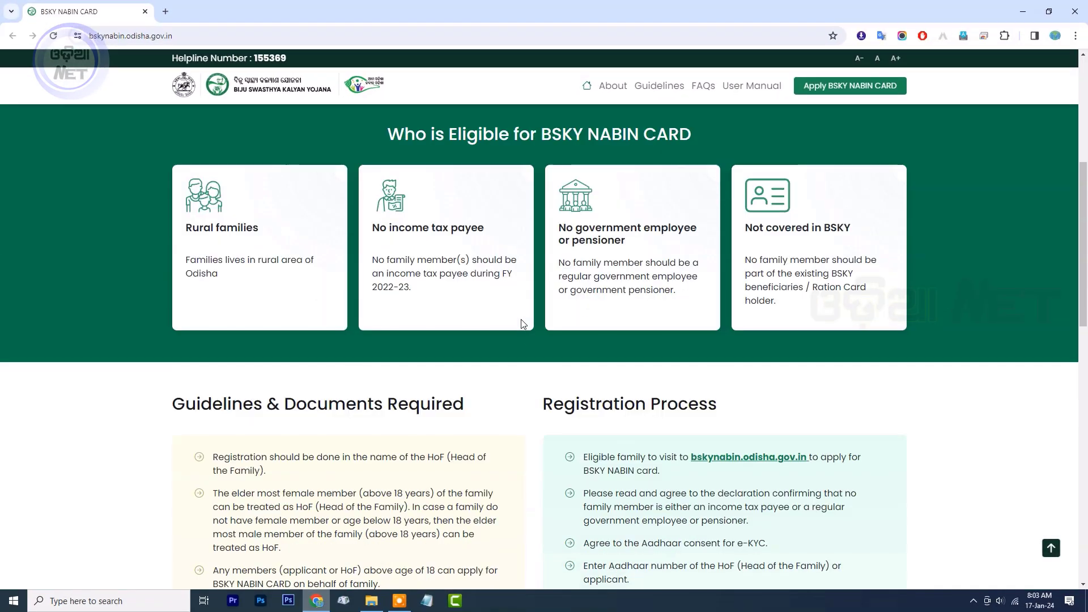
pyautogui.scroll(-6, 894, 474)
pyautogui.scroll(12, 896, 486)
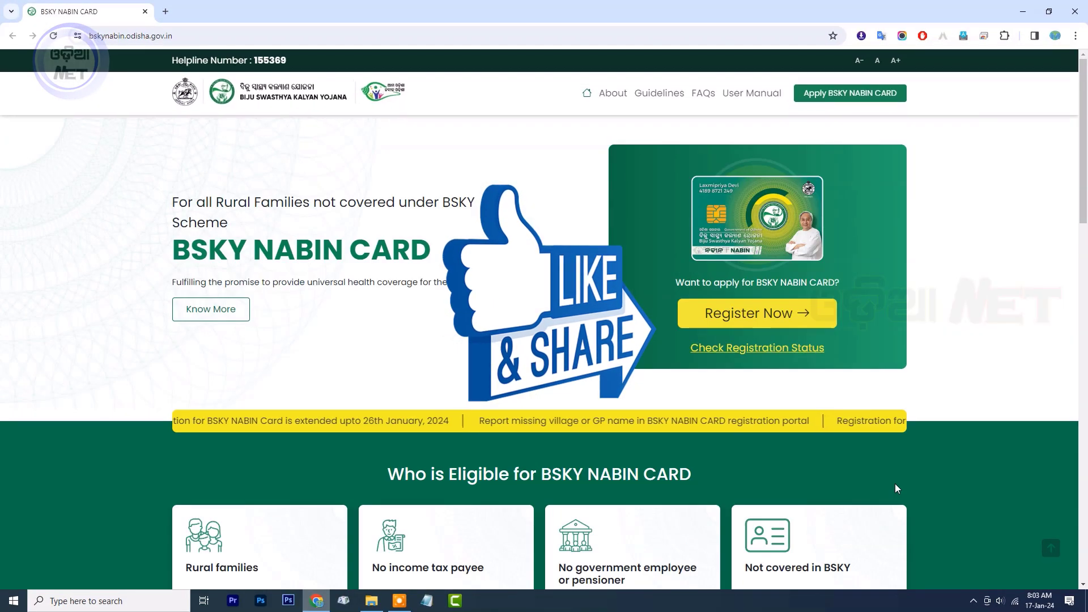